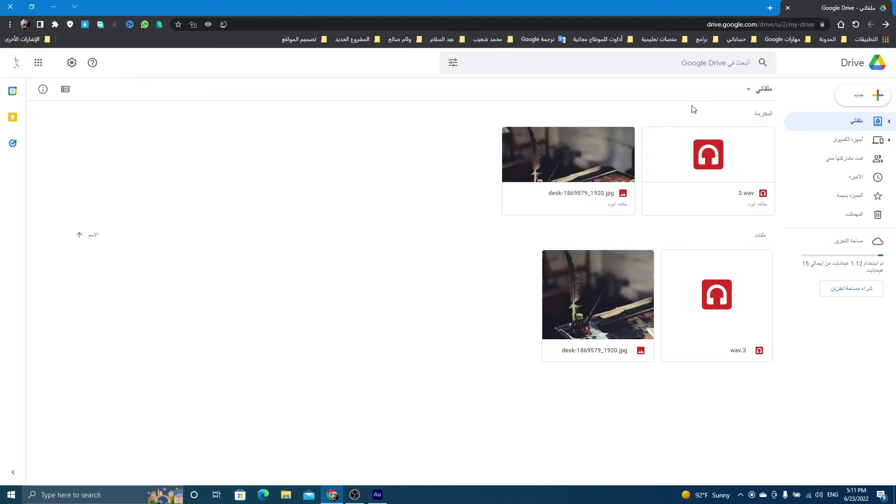
pyautogui.click(854, 95)
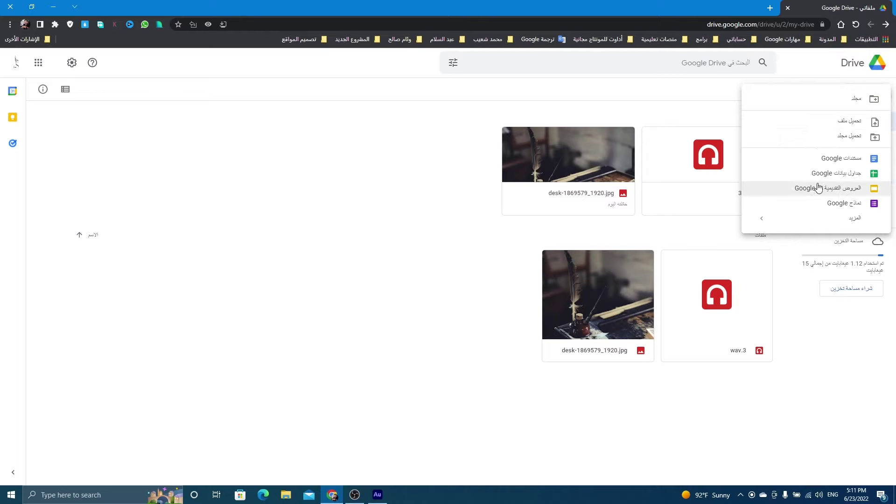
pyautogui.moveTo(840, 217)
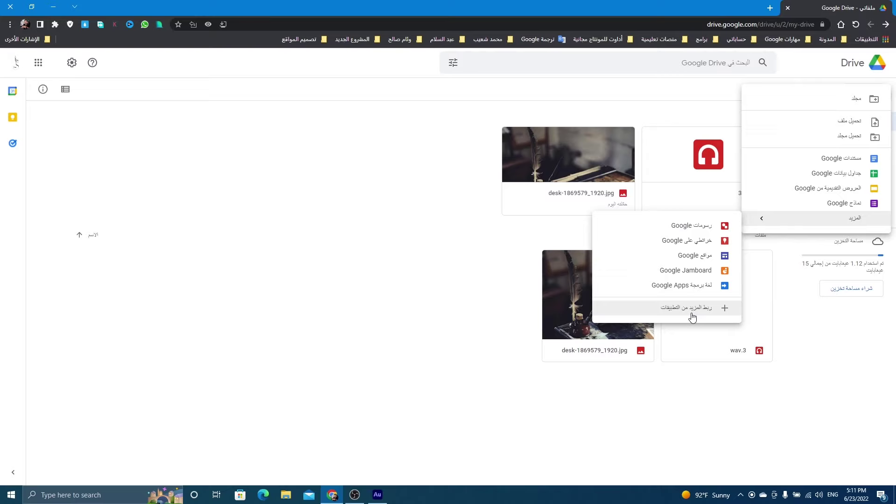
pyautogui.click(482, 284)
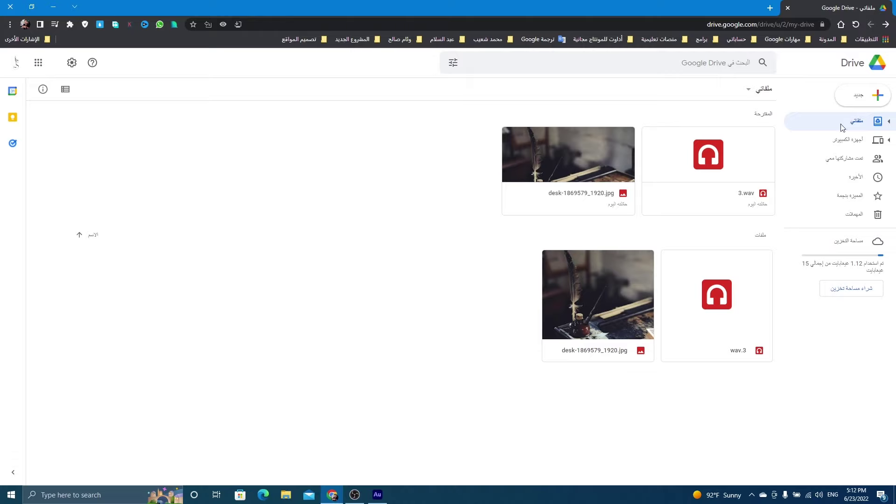
# Create a new Google Slides presentation from Drive and close it again
pyautogui.click(856, 97)
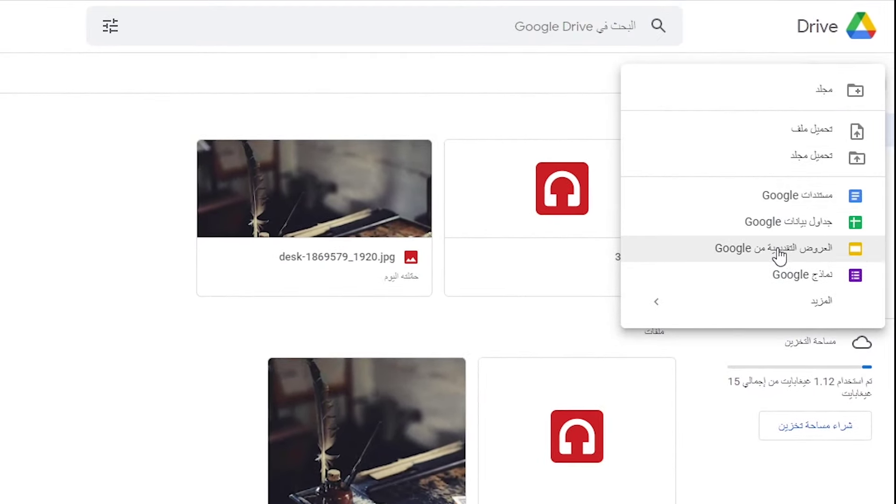
pyautogui.click(778, 255)
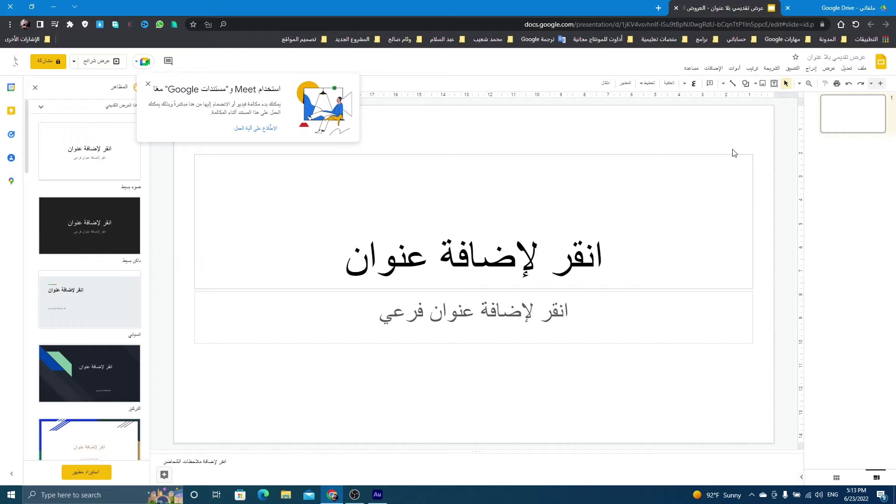
pyautogui.click(677, 8)
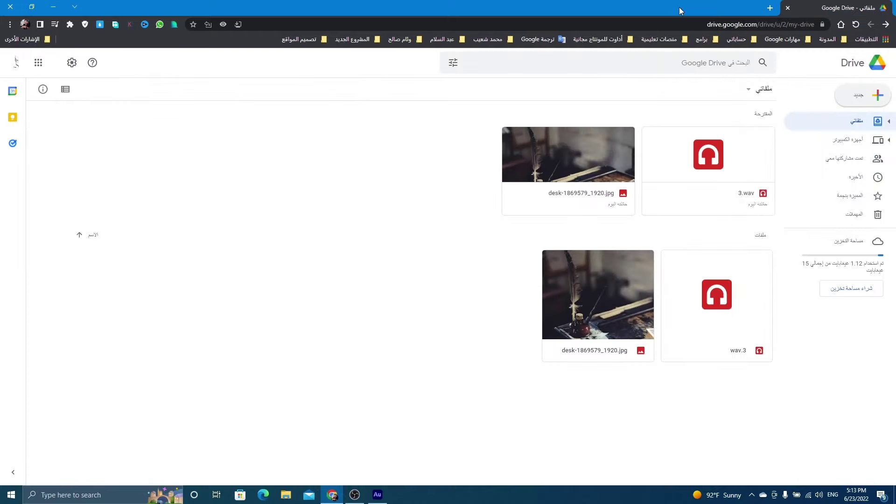
# Open the Google Account language settings from Drive's general settings
pyautogui.click(71, 65)
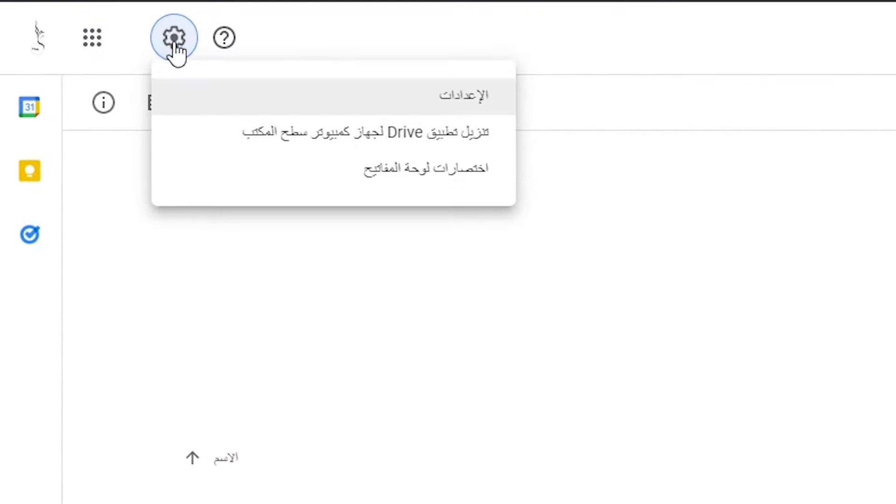
pyautogui.click(427, 105)
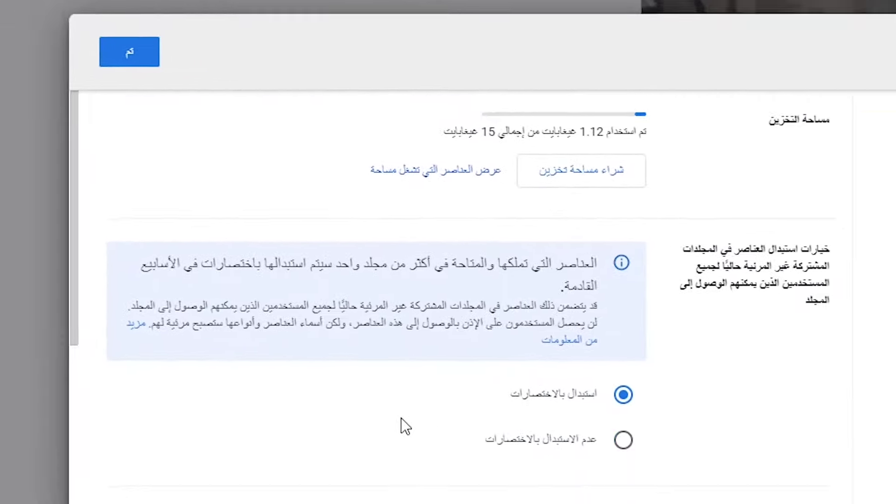
pyautogui.scroll(-5, 401, 419)
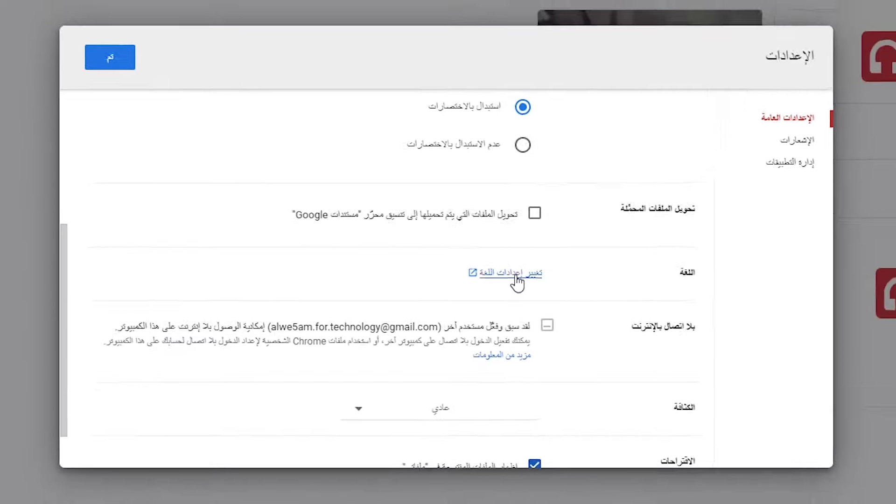
pyautogui.click(520, 276)
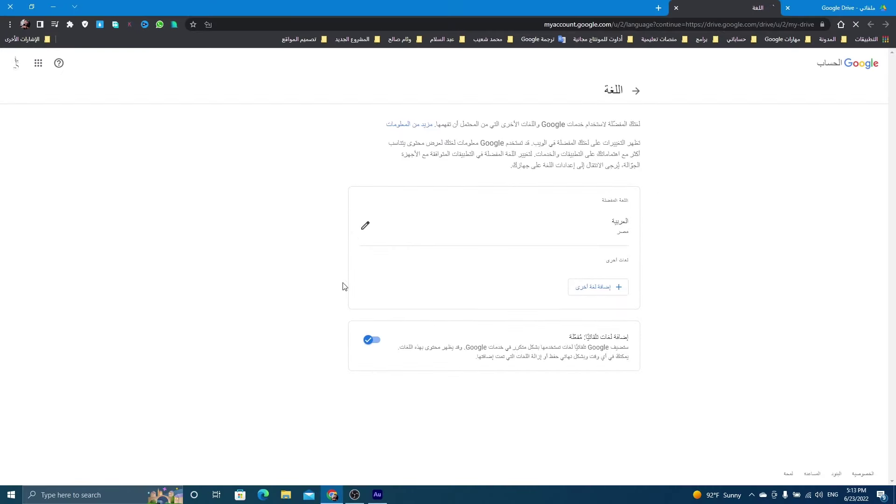
# Add English (United States) as another language of the Google Account
pyautogui.click(592, 288)
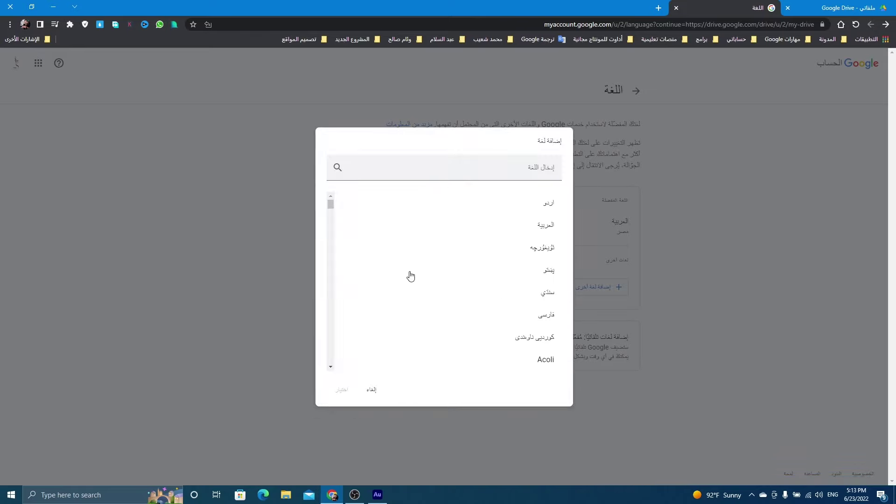
pyautogui.scroll(-5, 459, 280)
pyautogui.scroll(-7, 458, 279)
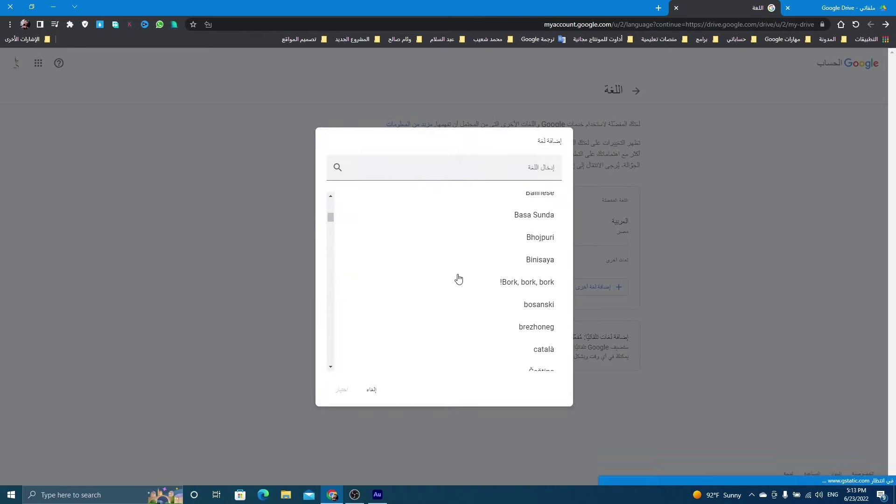
pyautogui.click(527, 321)
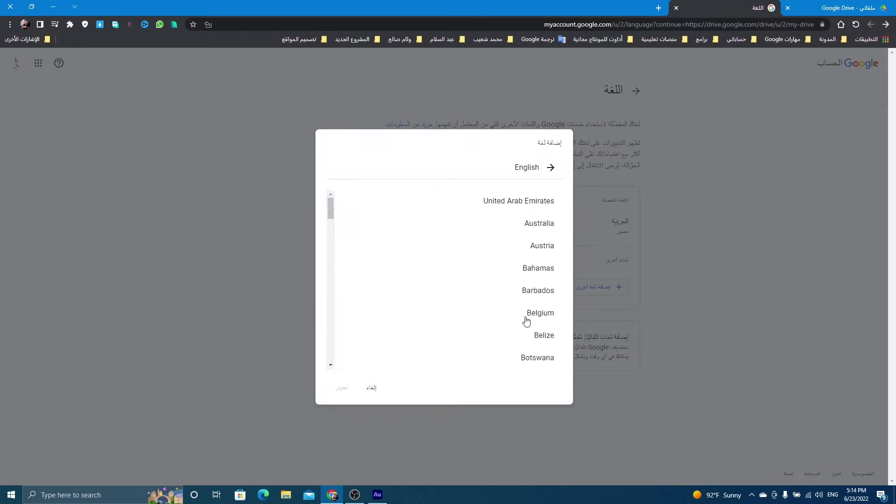
pyautogui.scroll(-2, 471, 298)
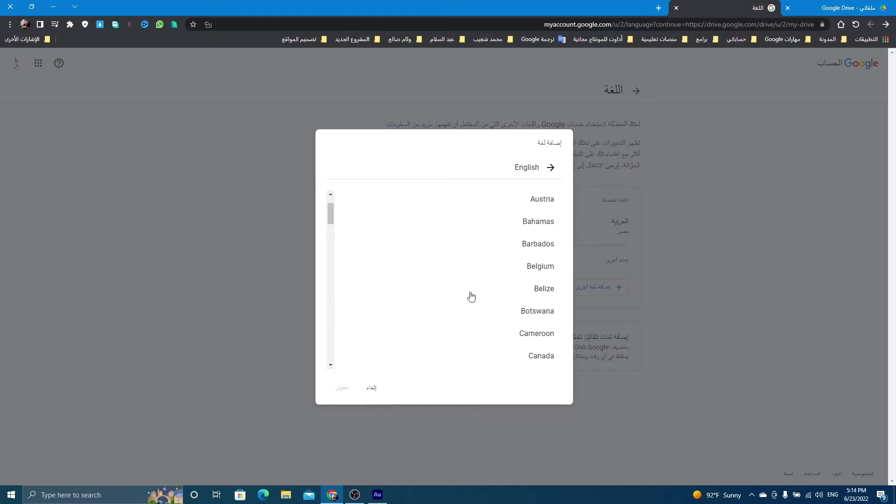
pyautogui.scroll(-6, 471, 298)
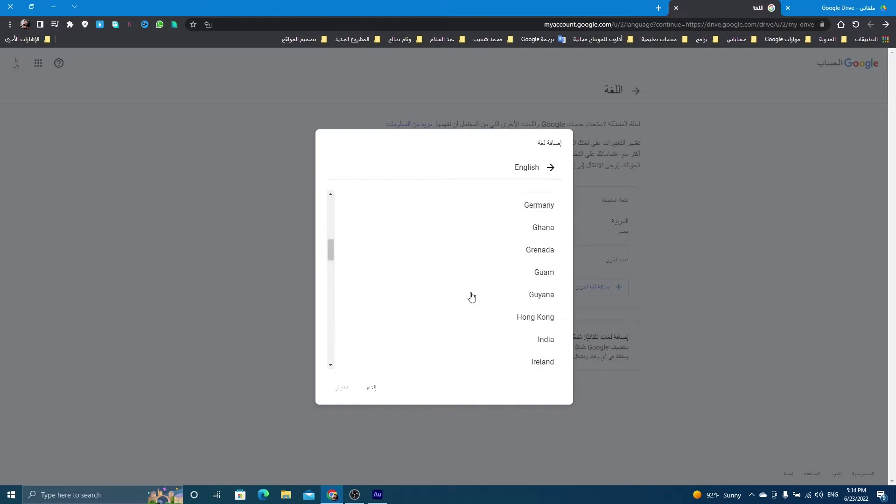
pyautogui.scroll(-10, 467, 297)
pyautogui.click(514, 293)
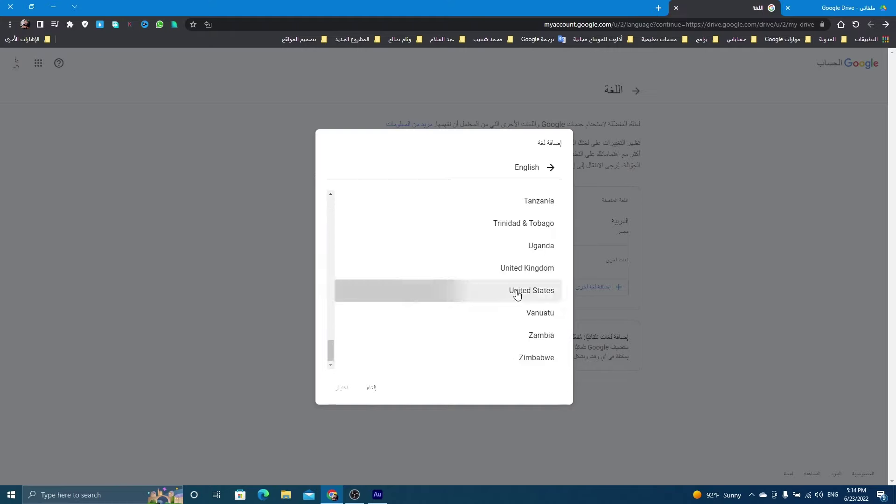
pyautogui.click(337, 391)
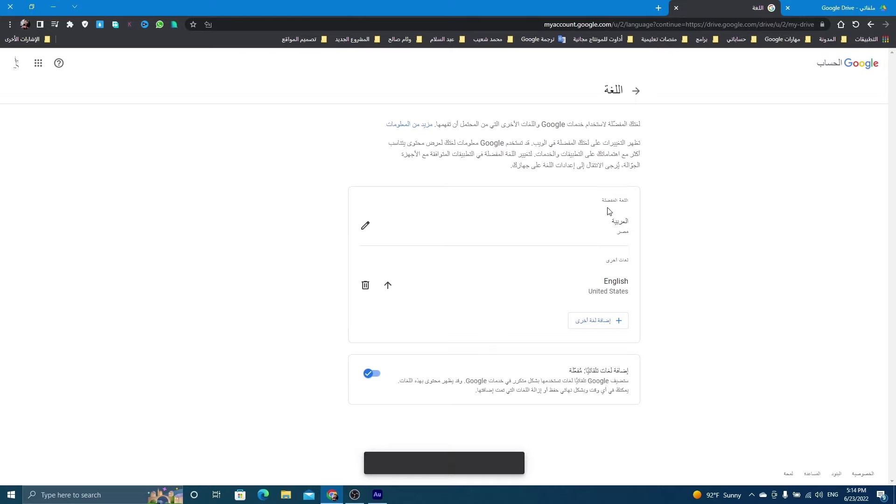
# Make English the preferred account language, then return to Drive and finish its settings
pyautogui.click(389, 285)
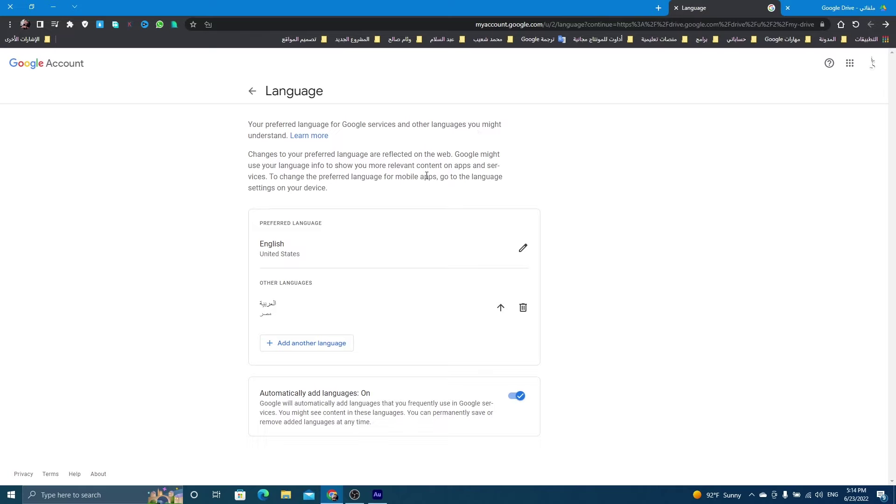
pyautogui.click(677, 8)
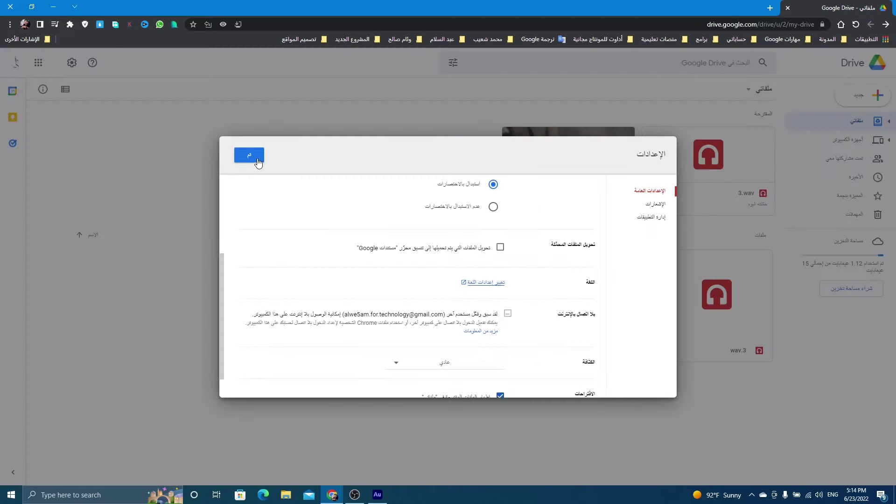
pyautogui.click(249, 155)
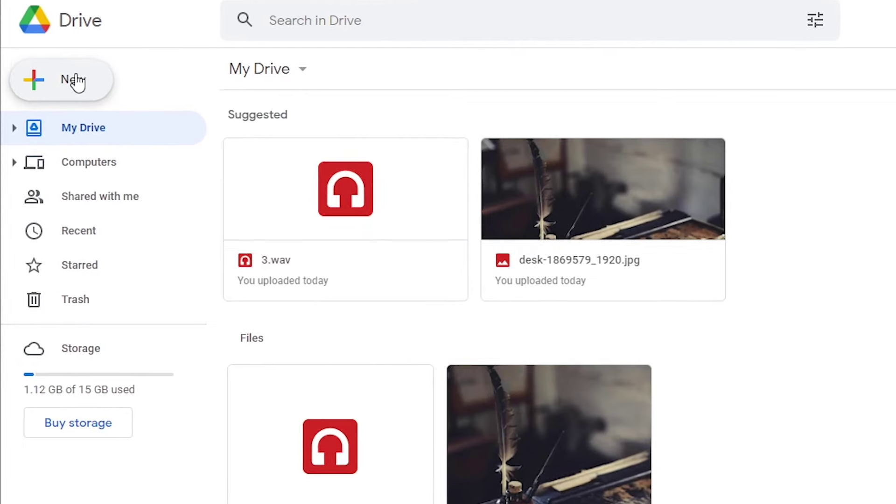
# Start a new Google Slides presentation from a template to open the template gallery
pyautogui.click(74, 80)
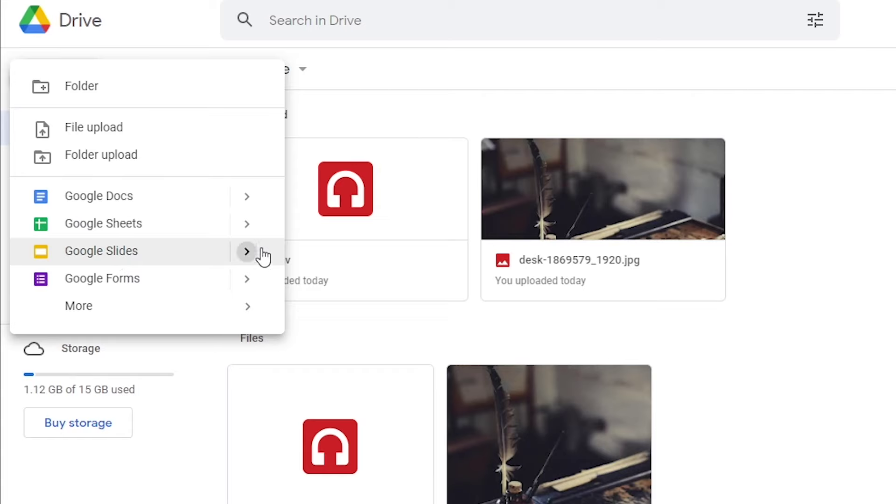
pyautogui.moveTo(263, 265)
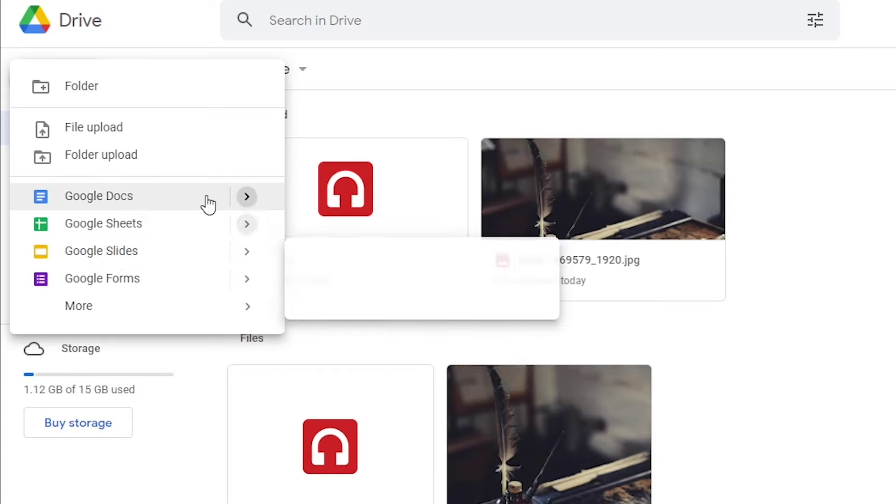
pyautogui.moveTo(152, 203)
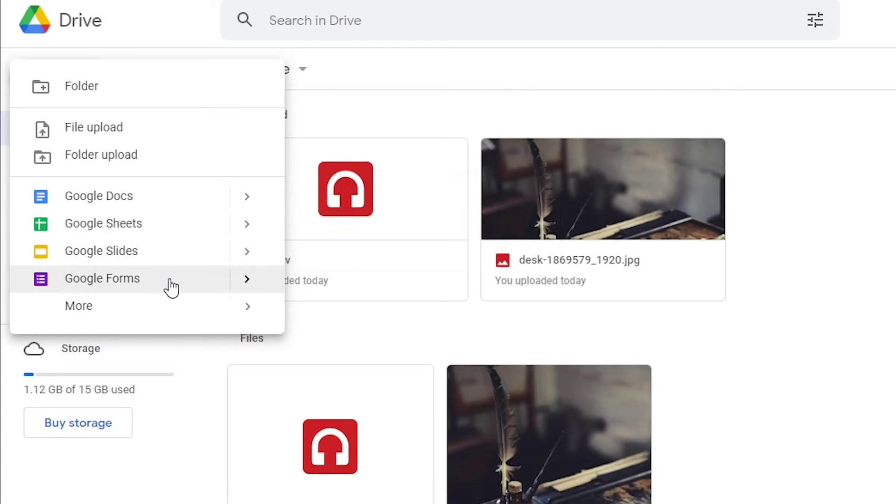
pyautogui.moveTo(120, 256)
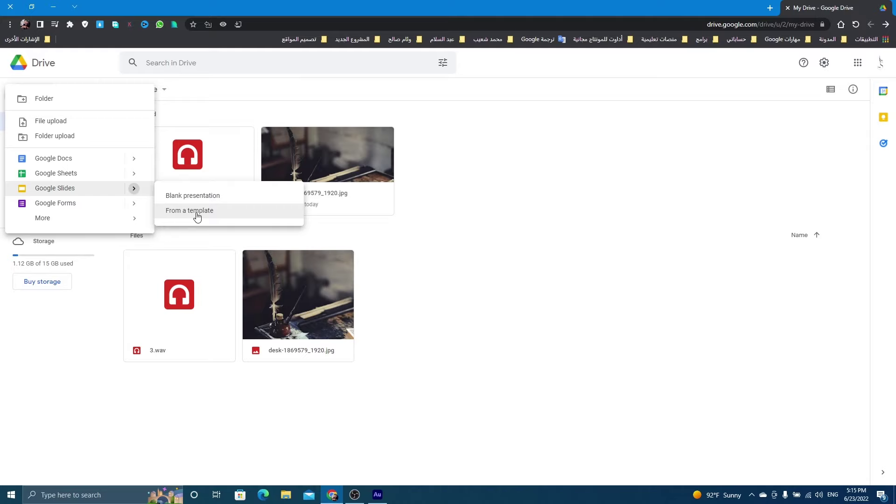
pyautogui.click(197, 215)
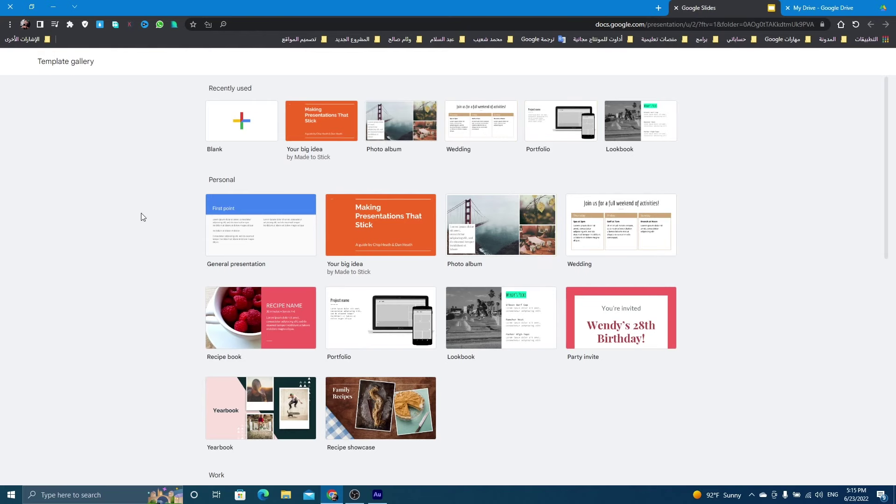
# Look through the available templates, create a Blank presentation and dismiss the Meet and Docs notice
pyautogui.scroll(-7, 164, 204)
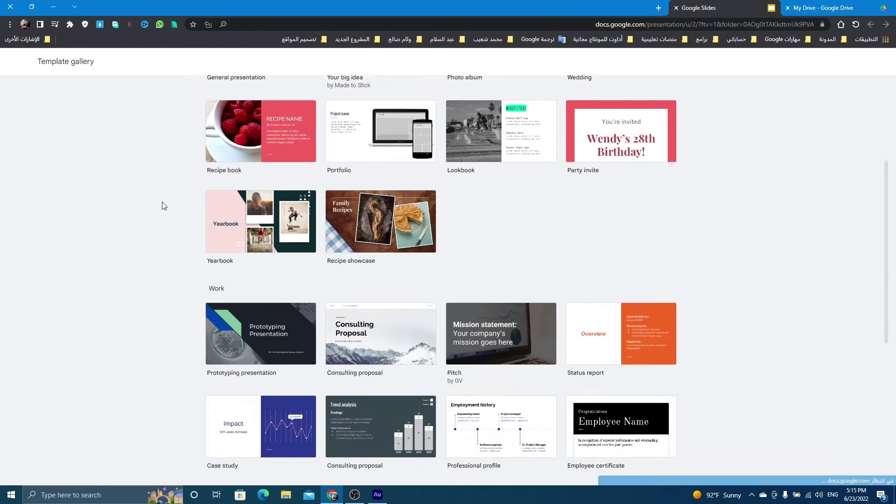
pyautogui.scroll(-3, 148, 257)
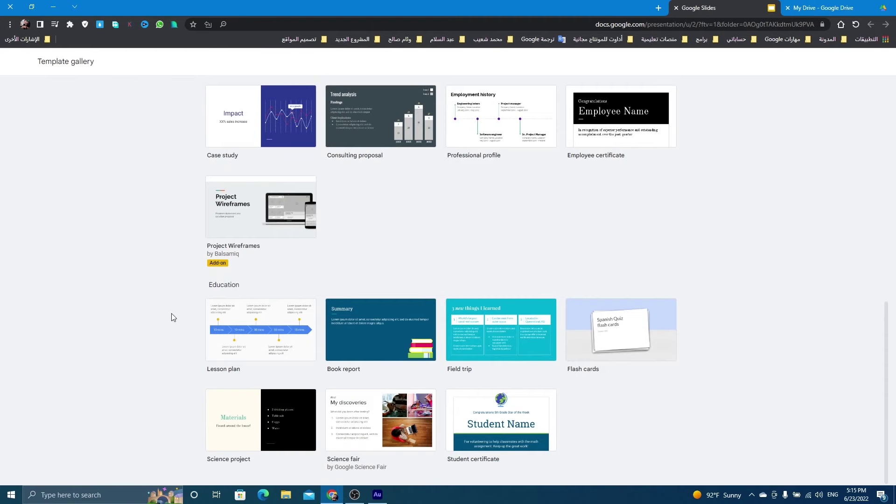
pyautogui.scroll(2, 174, 317)
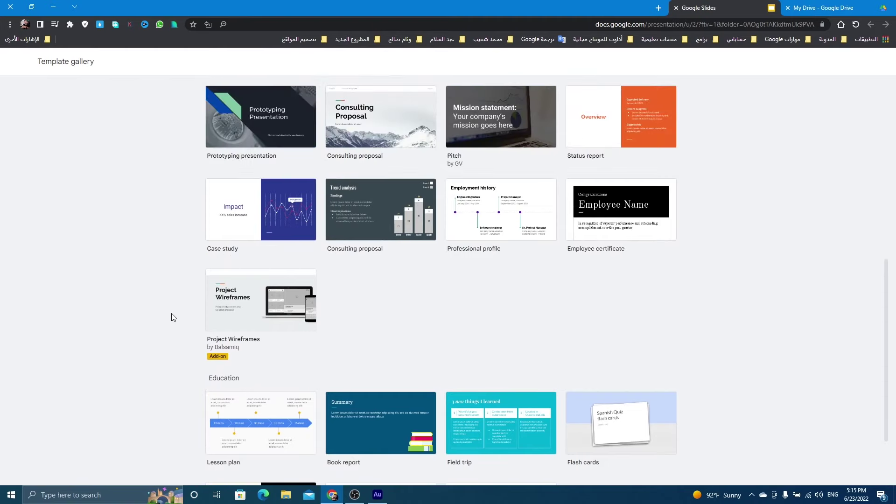
pyautogui.scroll(9, 173, 318)
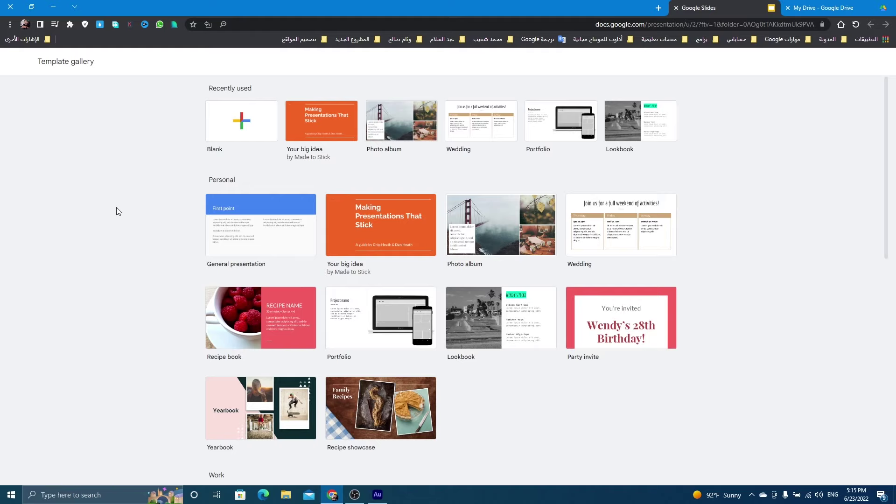
pyautogui.click(248, 122)
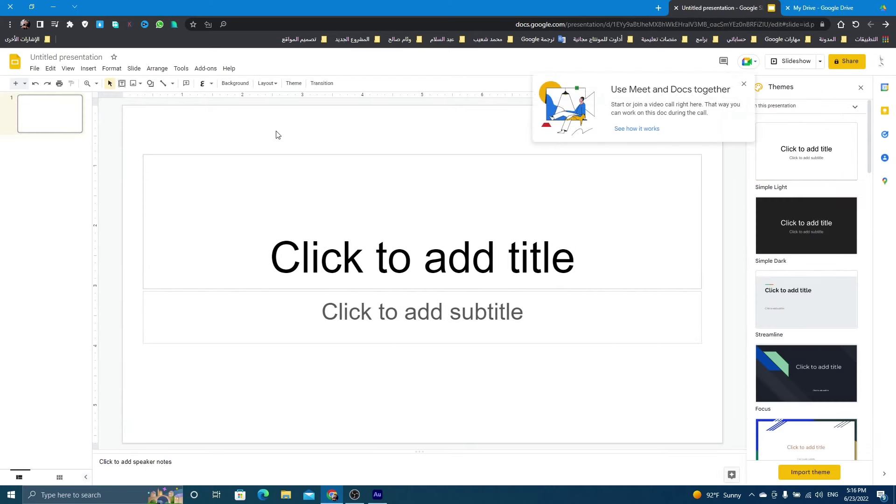
pyautogui.click(744, 84)
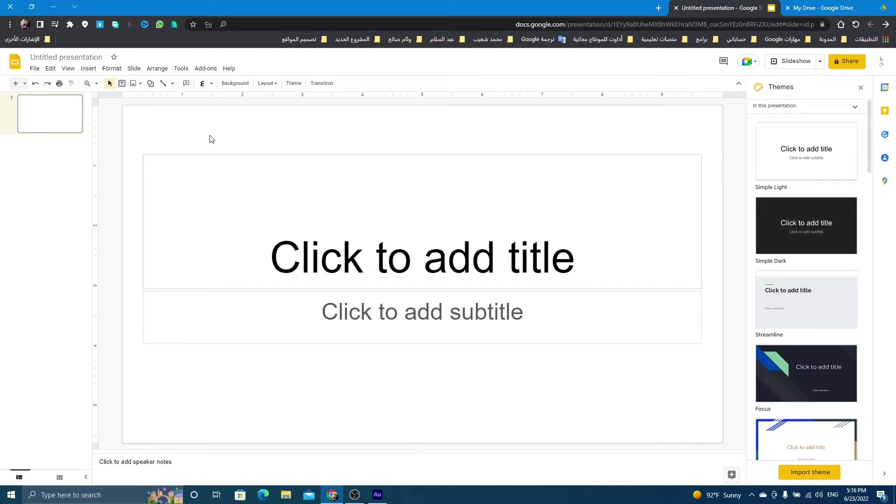
# Rename the untitled presentation as "درس بوربوينت"
pyautogui.click(54, 58)
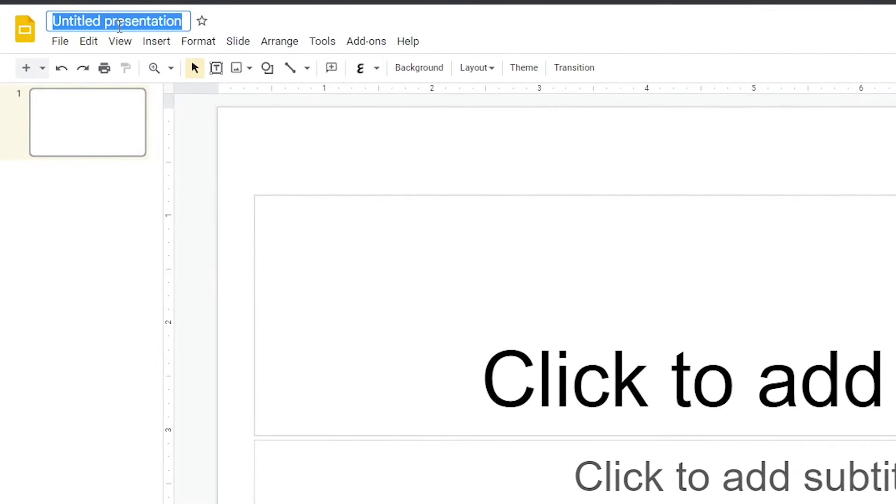
pyautogui.write('در')
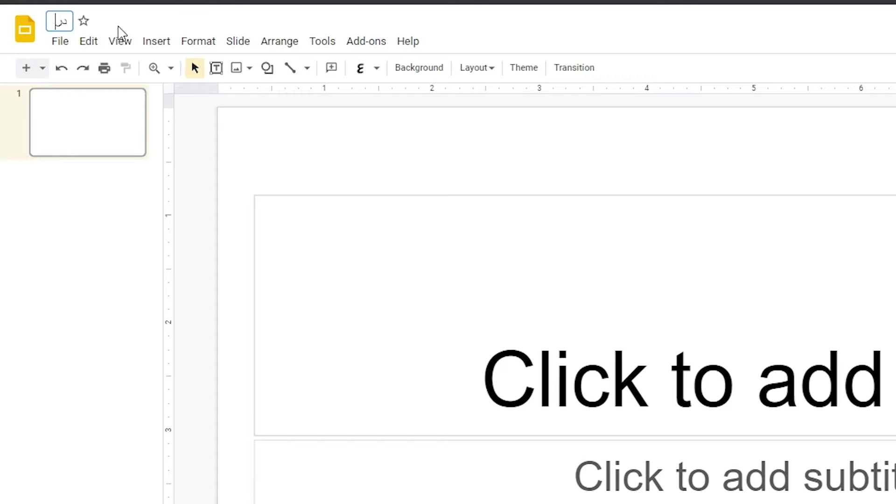
pyautogui.write('س بوربوينت')
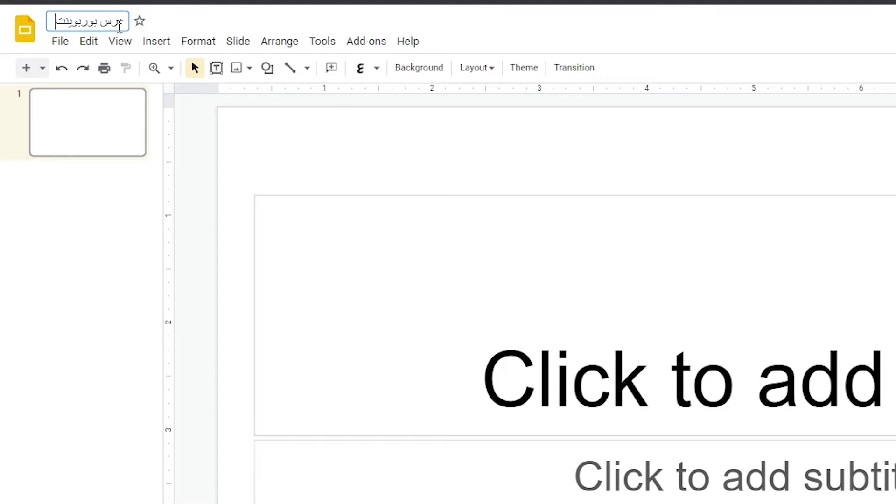
pyautogui.press('Return')
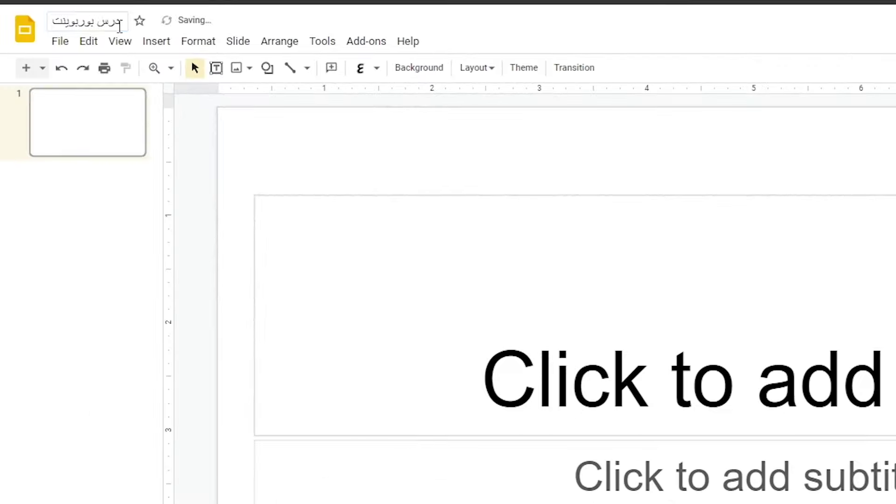
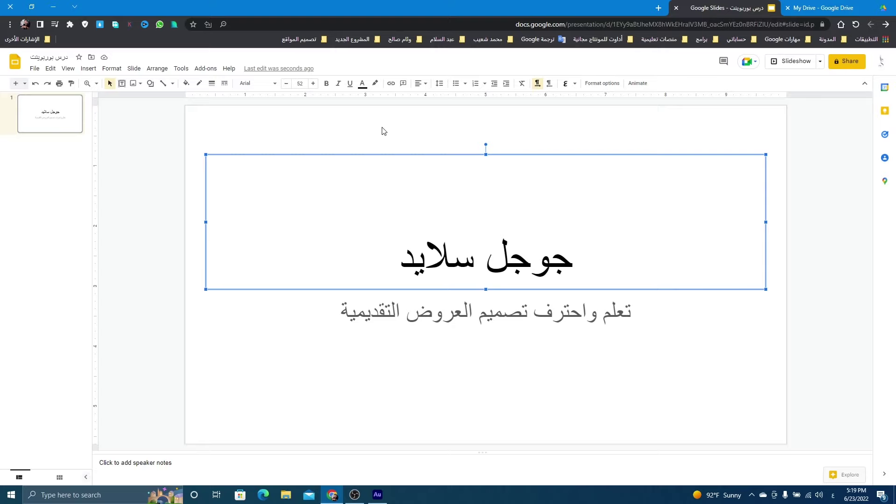
# Add the Arabic-script font El Messiri from the full font list and apply it to the slide title
pyautogui.click(274, 90)
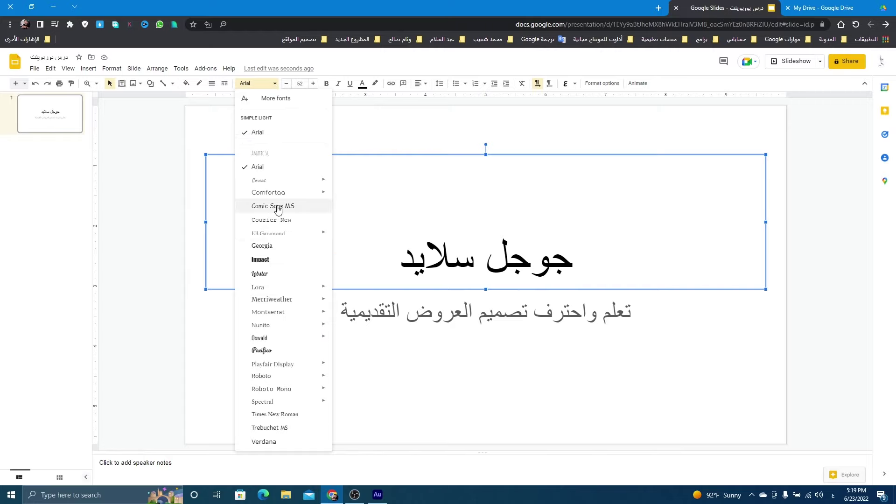
pyautogui.click(275, 98)
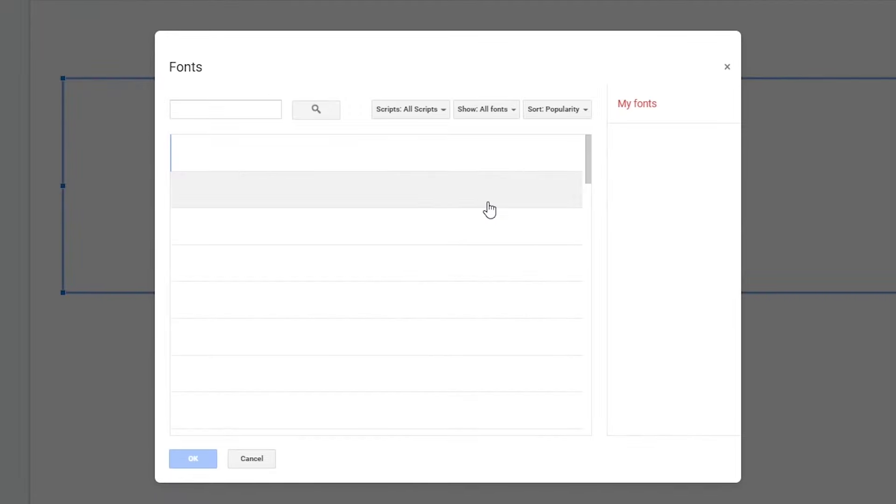
pyautogui.click(416, 111)
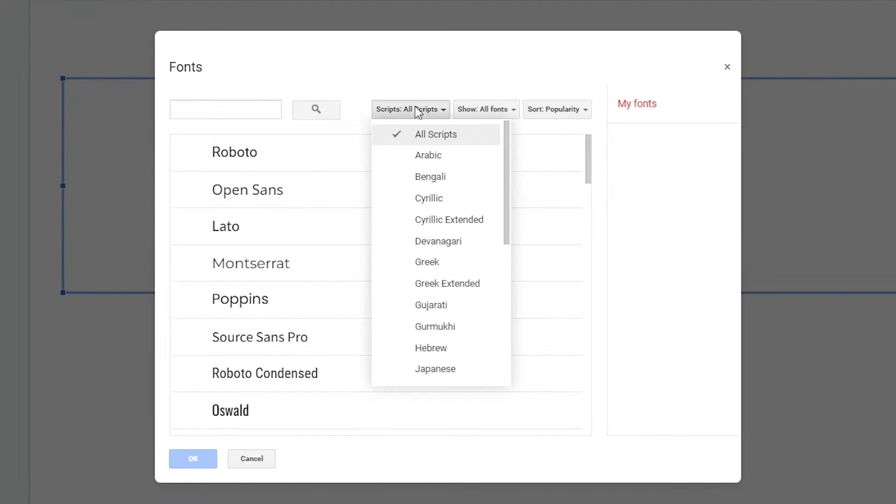
pyautogui.click(427, 158)
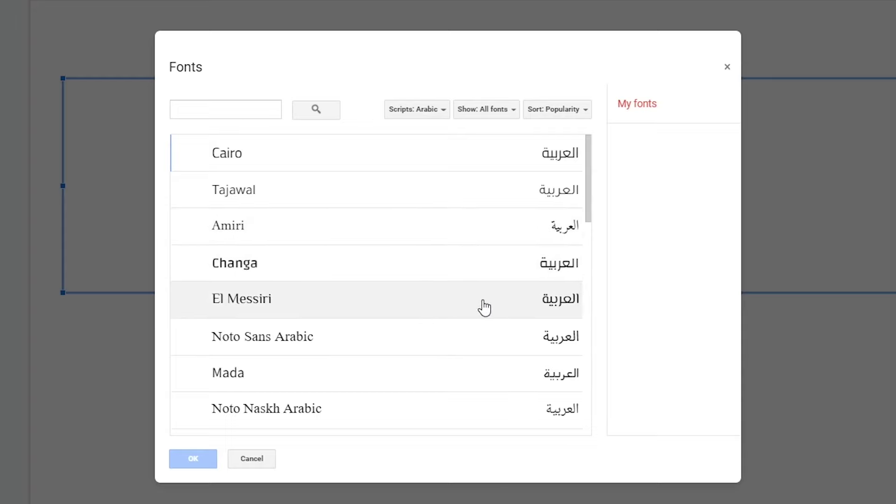
pyautogui.click(534, 306)
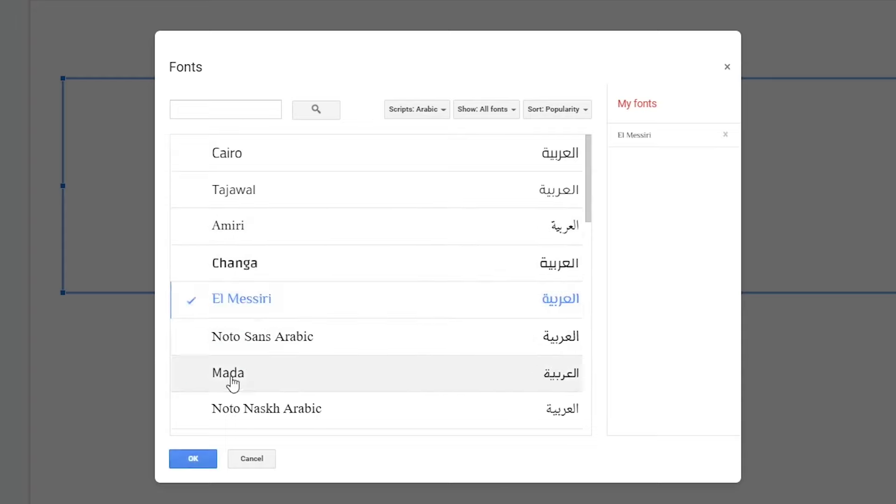
pyautogui.click(218, 441)
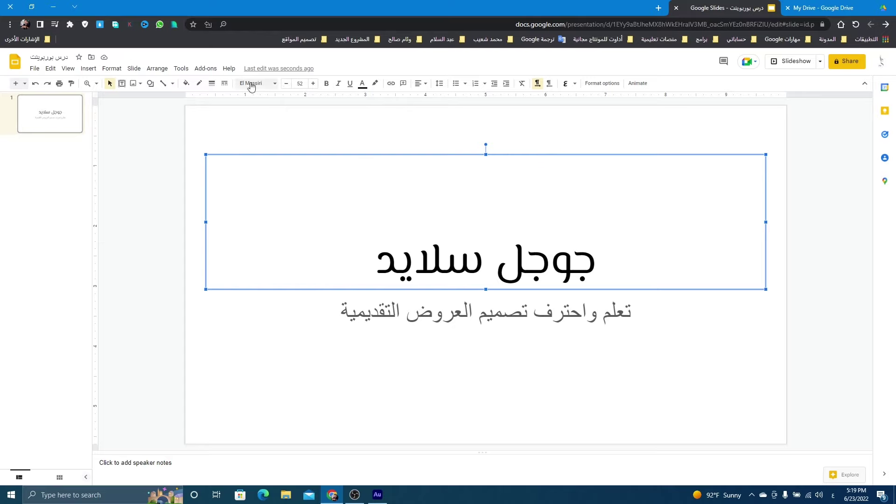
# Increase the title's font size to 62 and make it bold
pyautogui.click(313, 84)
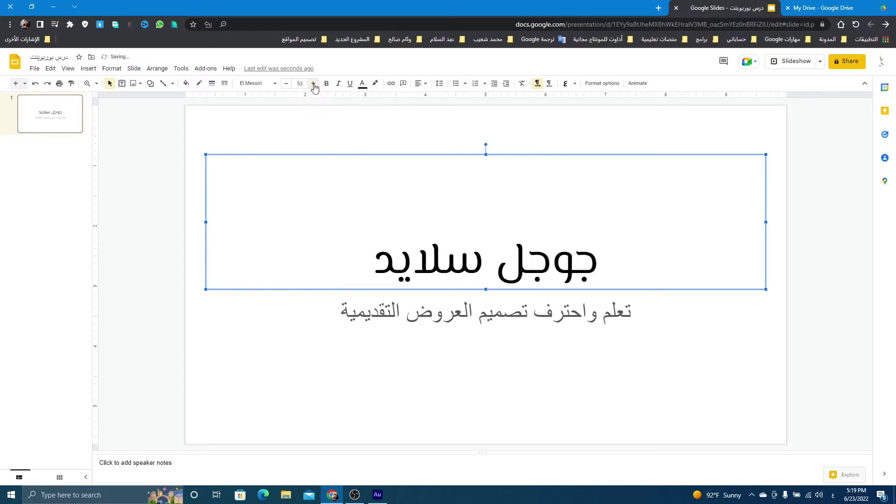
pyautogui.click(313, 83)
pyautogui.click(313, 84)
pyautogui.click(313, 83)
pyautogui.click(313, 84)
pyautogui.click(313, 83)
pyautogui.click(314, 84)
pyautogui.click(313, 83)
pyautogui.click(314, 84)
pyautogui.click(313, 84)
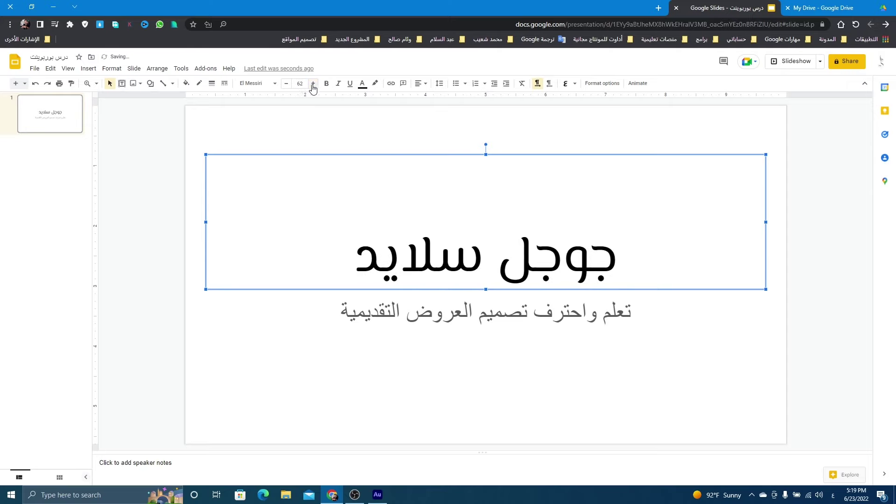
pyautogui.click(327, 85)
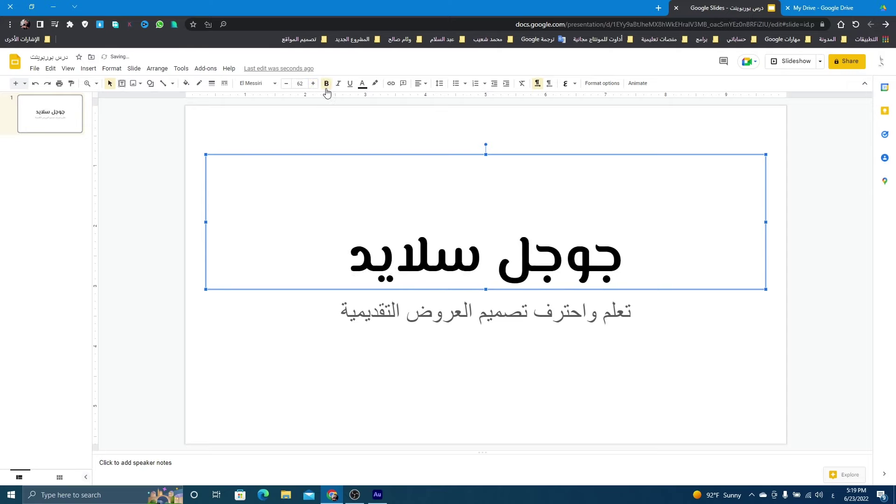
# Try italic and underline formatting on the title, removing each one again
pyautogui.click(339, 88)
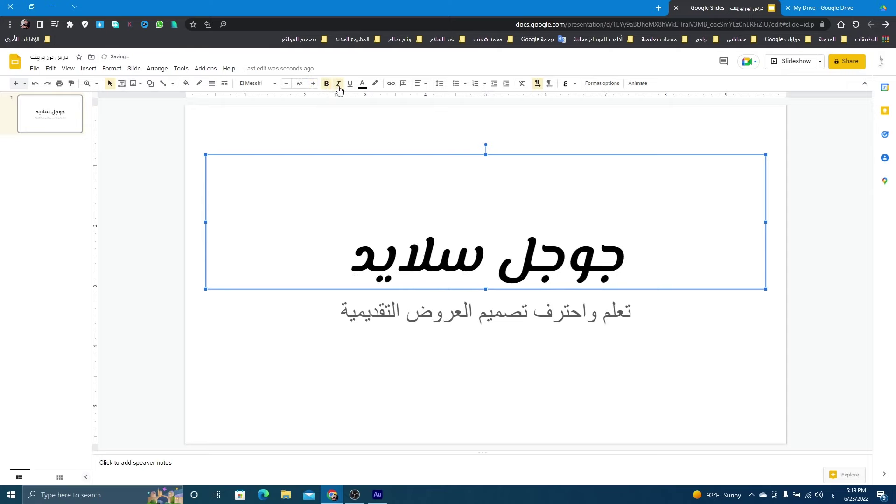
pyautogui.click(339, 88)
pyautogui.click(350, 86)
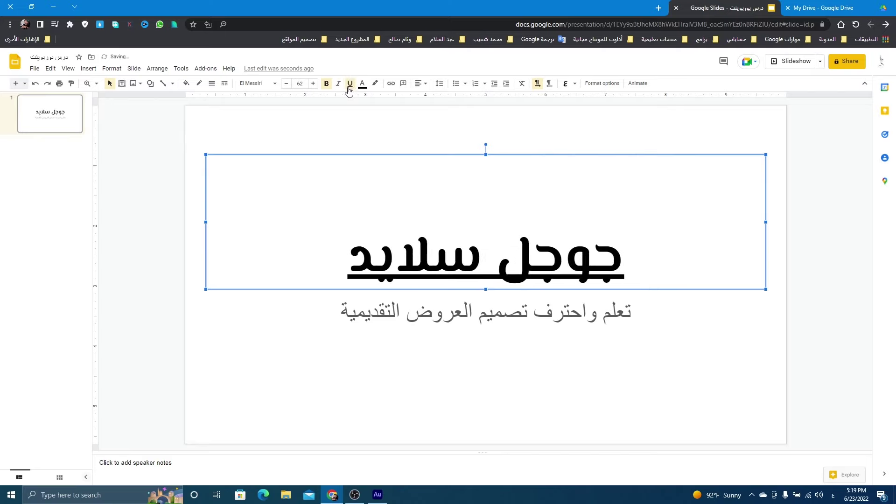
pyautogui.click(350, 89)
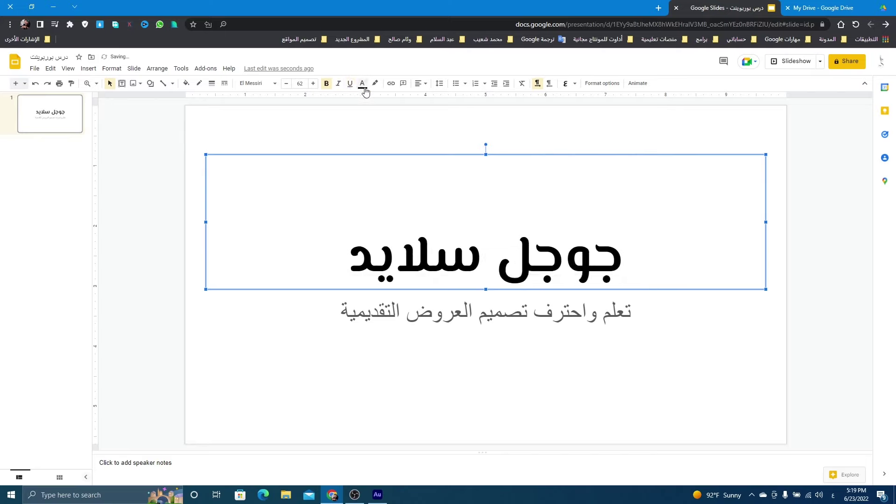
# Give the title text a custom dark blue colour, #022d87
pyautogui.click(363, 87)
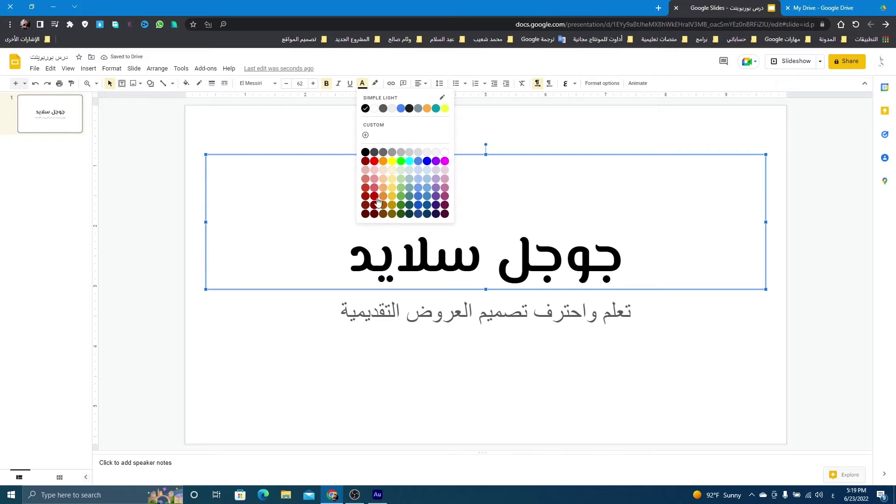
pyautogui.click(367, 133)
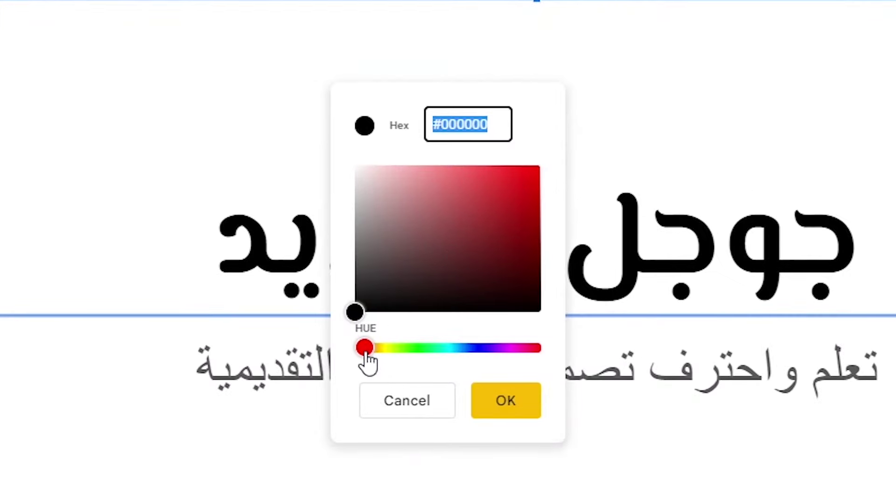
pyautogui.moveTo(366, 351); pyautogui.dragTo(478, 361)
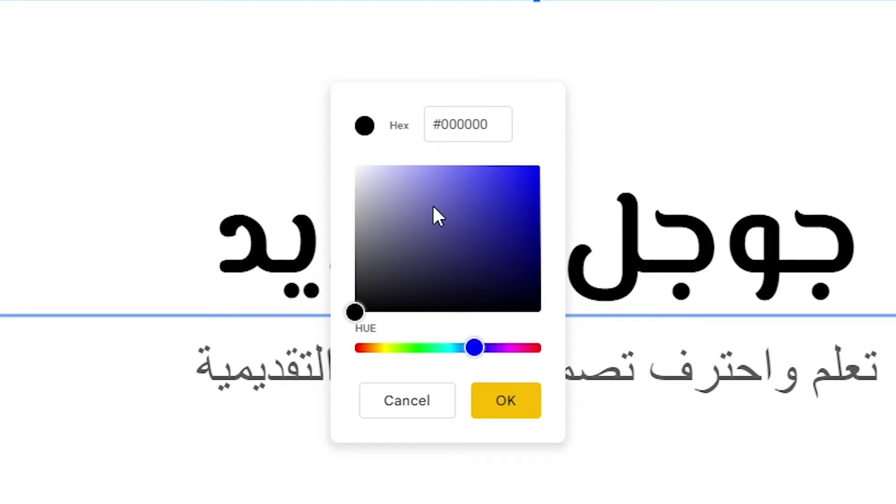
pyautogui.moveTo(495, 204); pyautogui.dragTo(494, 235)
pyautogui.moveTo(476, 350); pyautogui.dragTo(410, 359)
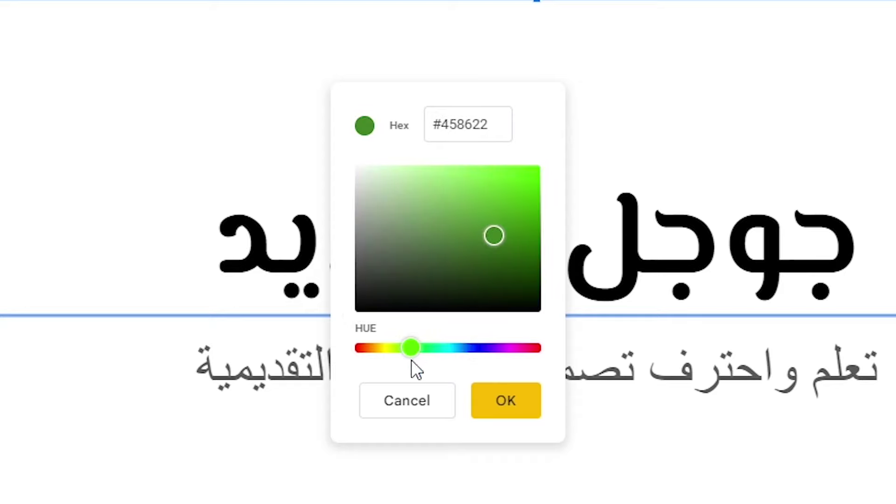
pyautogui.moveTo(494, 236); pyautogui.dragTo(520, 253)
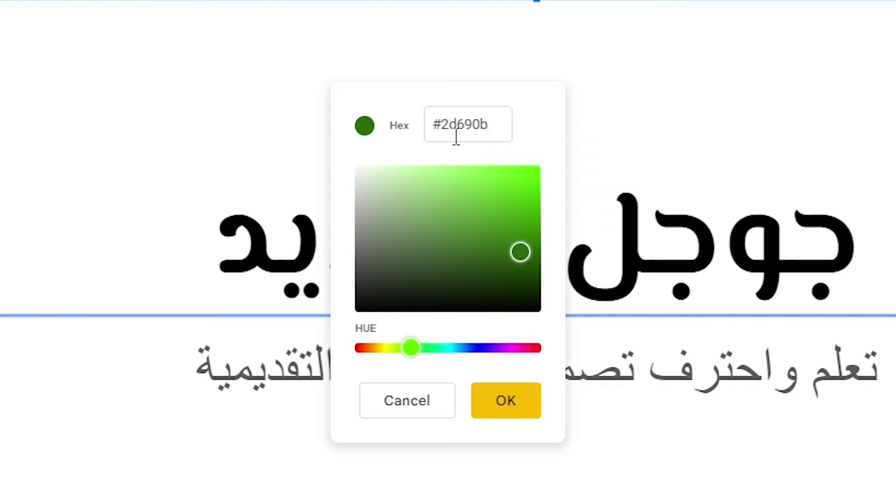
pyautogui.moveTo(411, 348); pyautogui.dragTo(461, 322)
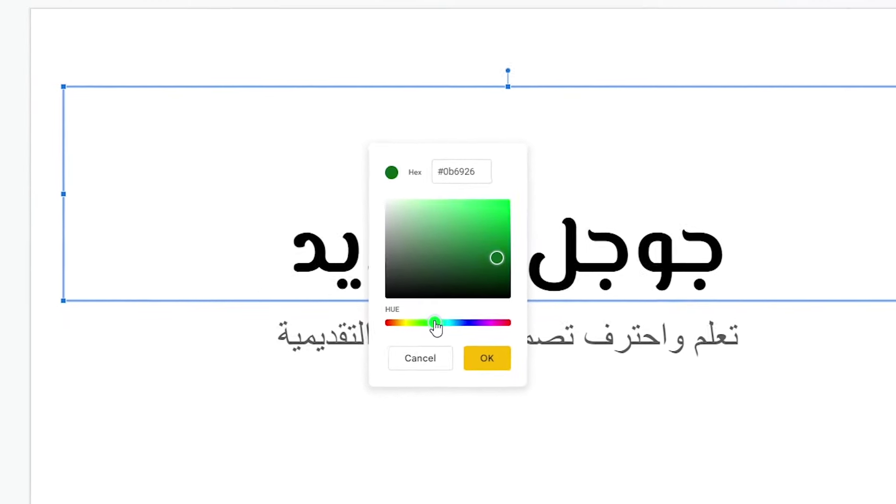
pyautogui.moveTo(496, 258); pyautogui.dragTo(509, 246)
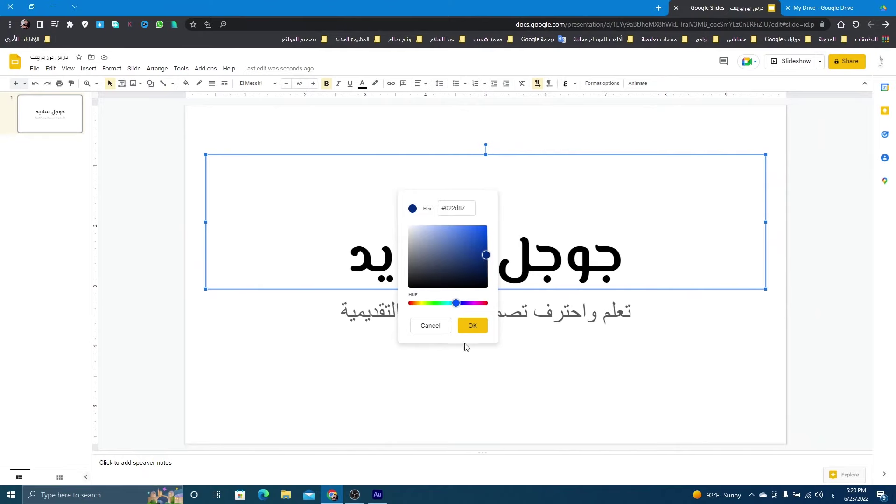
pyautogui.click(473, 326)
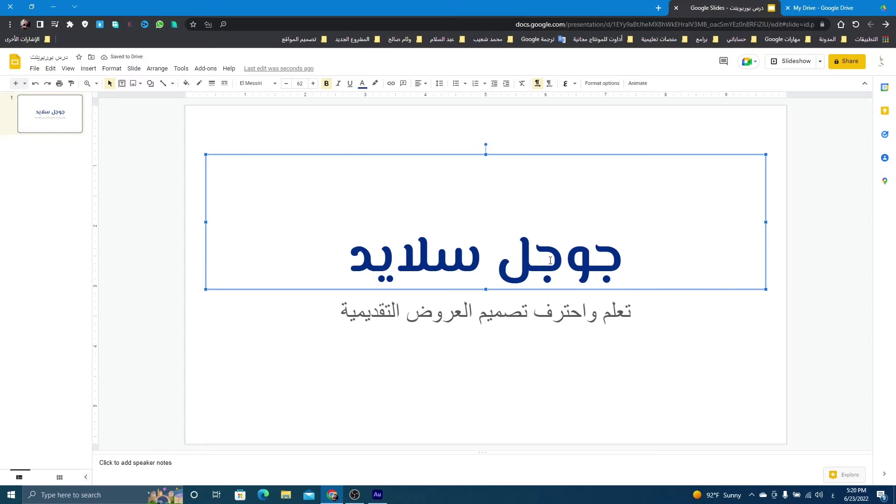
# Try a light yellow highlight behind the title text and undo it
pyautogui.click(375, 84)
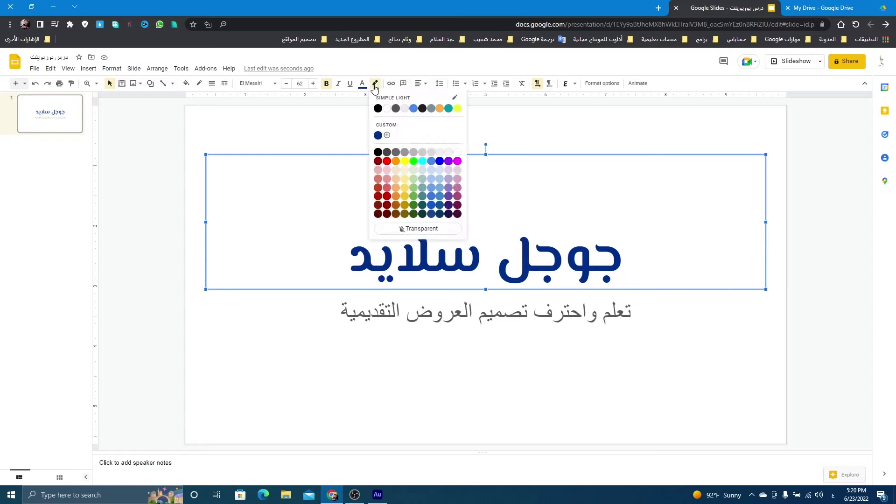
pyautogui.click(405, 170)
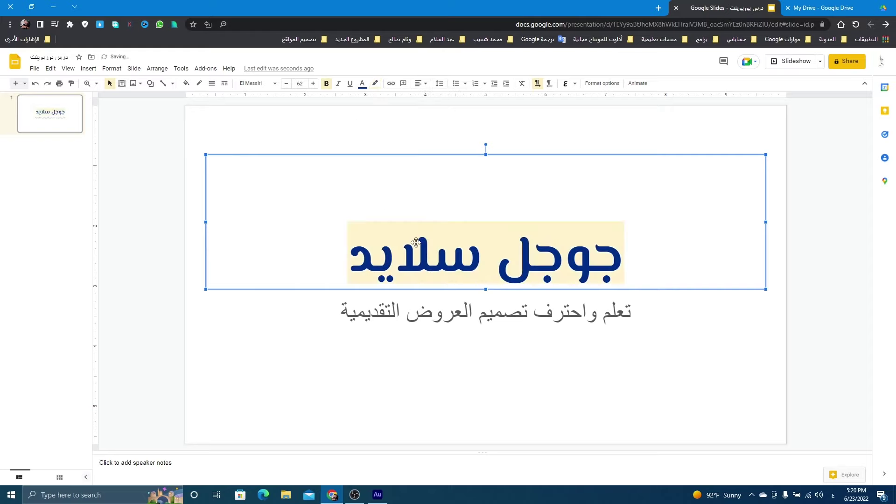
pyautogui.hotkey('ctrl', 'z')
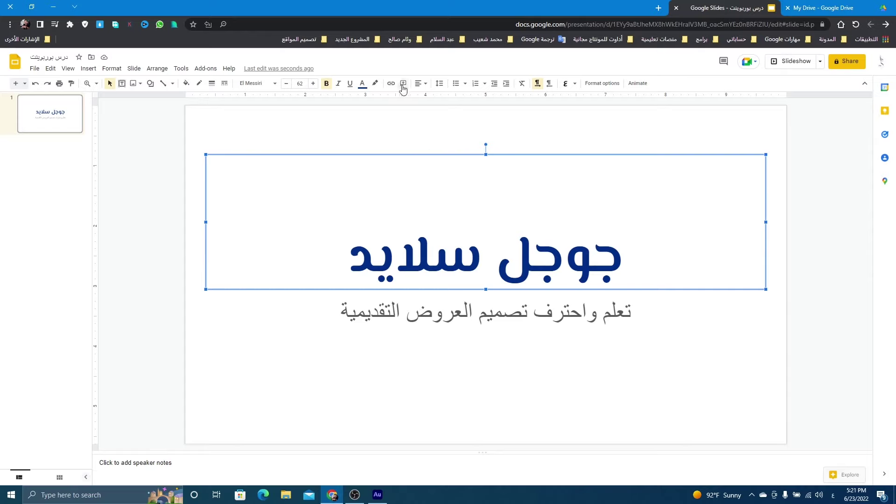
# Try left alignment on the title, return it to centre and view the remaining alignment options
pyautogui.click(425, 86)
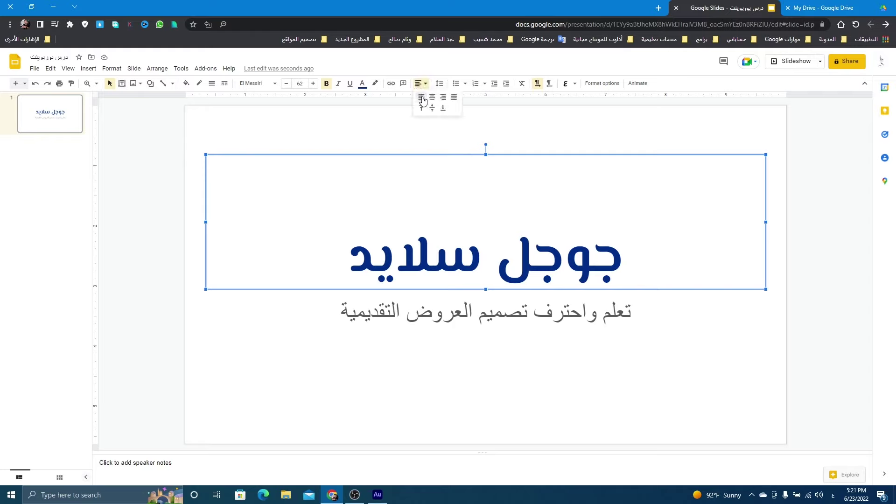
pyautogui.click(422, 100)
pyautogui.click(421, 83)
pyautogui.click(433, 96)
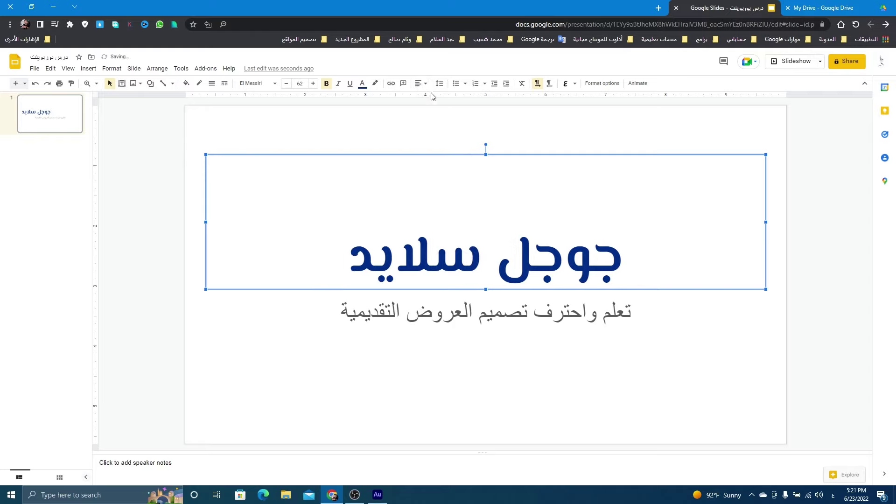
pyautogui.click(423, 83)
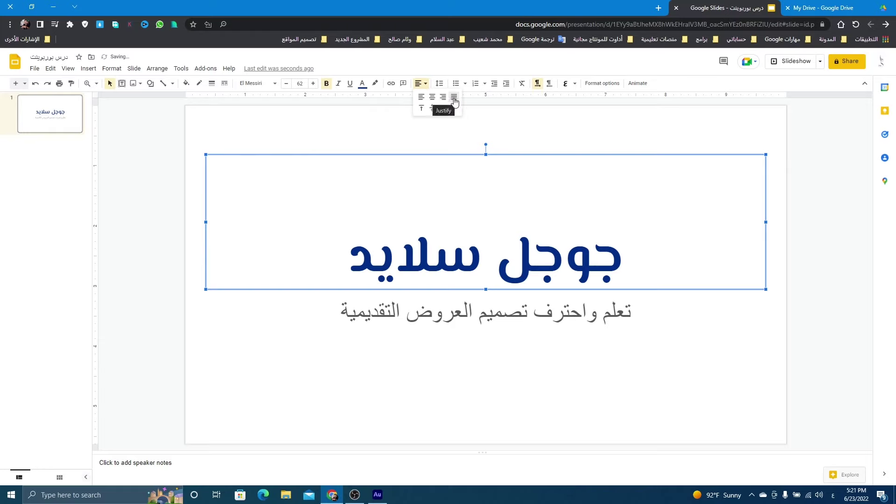
pyautogui.click(442, 64)
# Indent the title by one level and back out again, and set its text direction to right-to-left
pyautogui.click(505, 85)
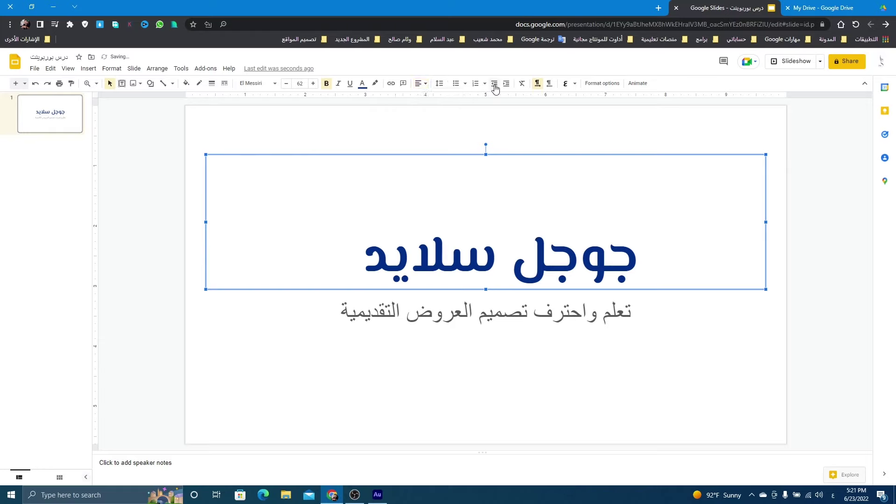
pyautogui.click(495, 88)
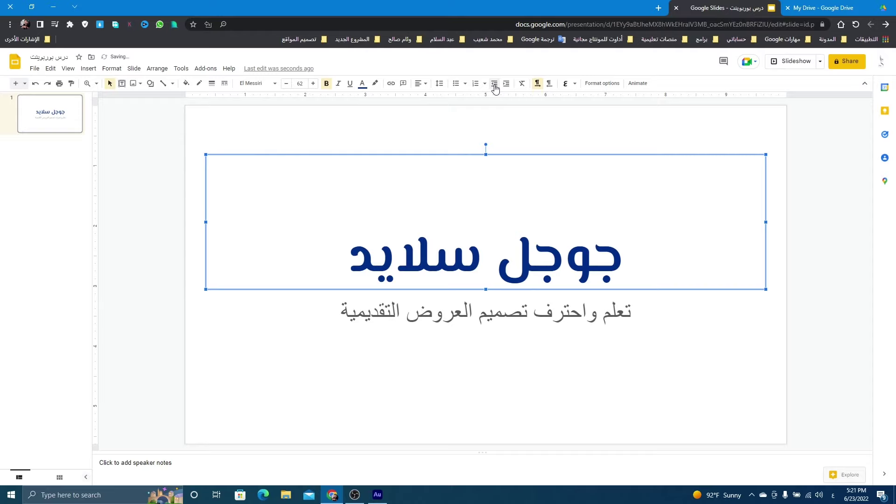
pyautogui.click(550, 85)
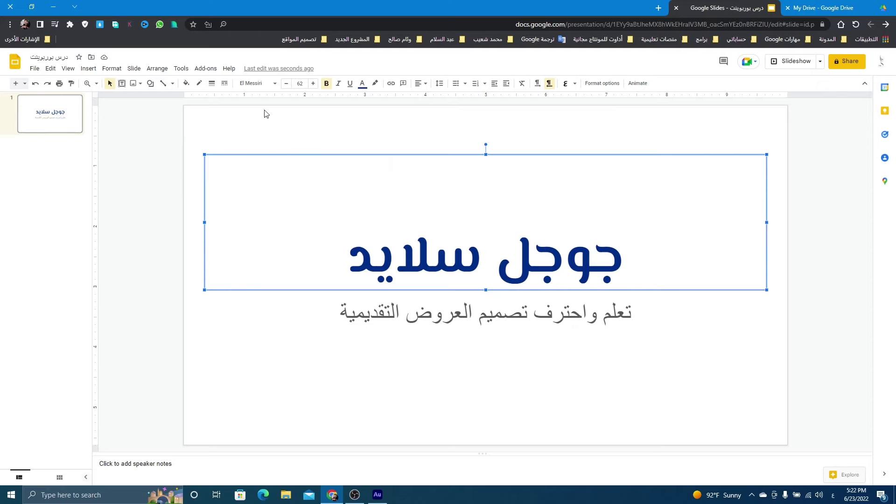
# Fill the title box with light orange and give it a very dark red border 8px thick
pyautogui.click(189, 87)
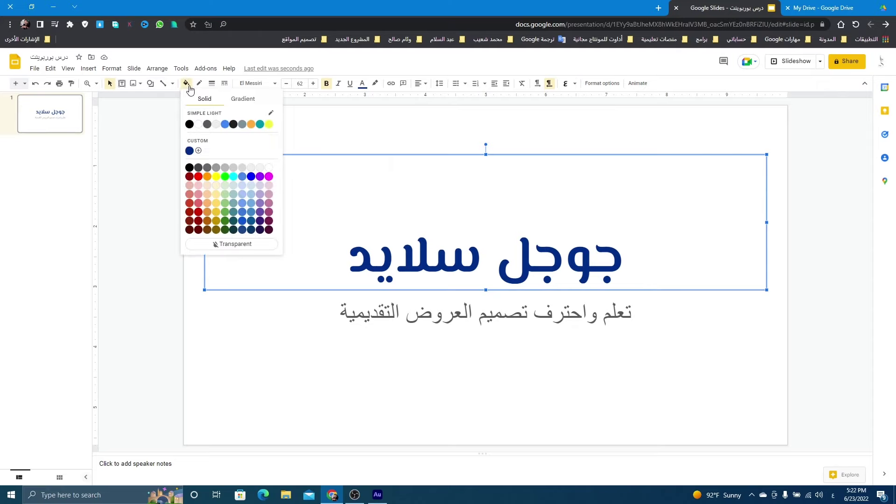
pyautogui.click(208, 185)
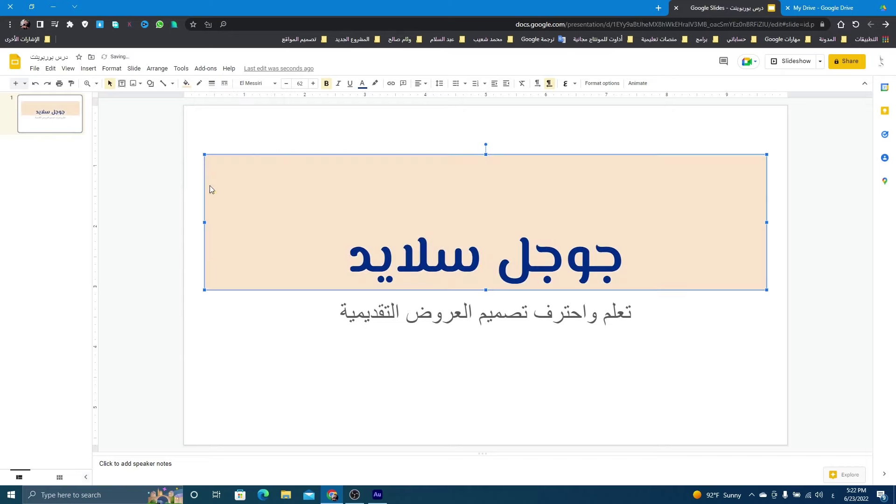
pyautogui.click(200, 85)
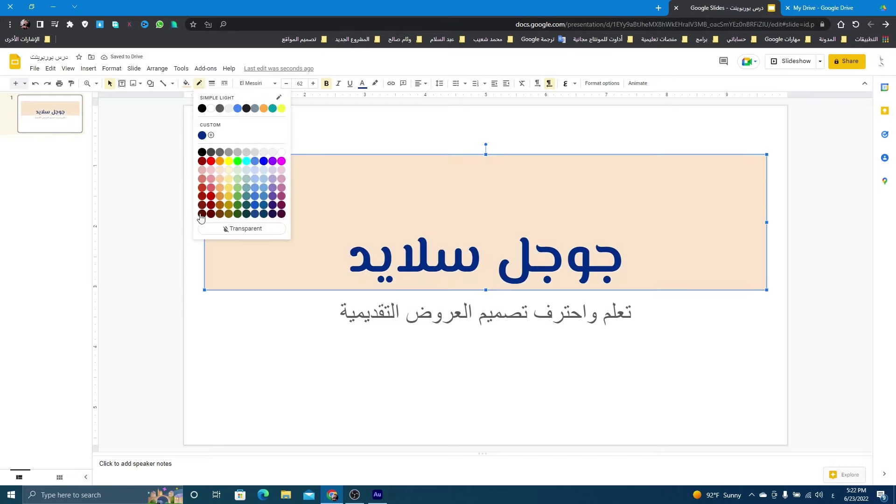
pyautogui.click(202, 214)
pyautogui.click(212, 84)
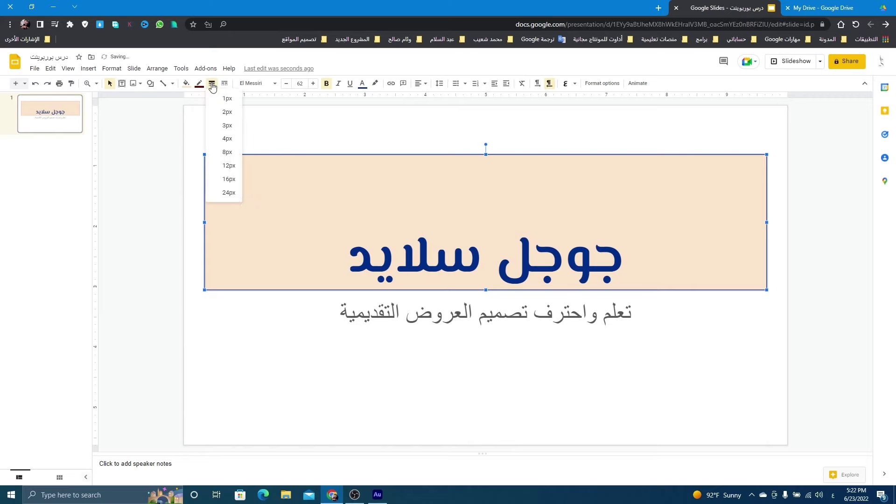
pyautogui.click(227, 153)
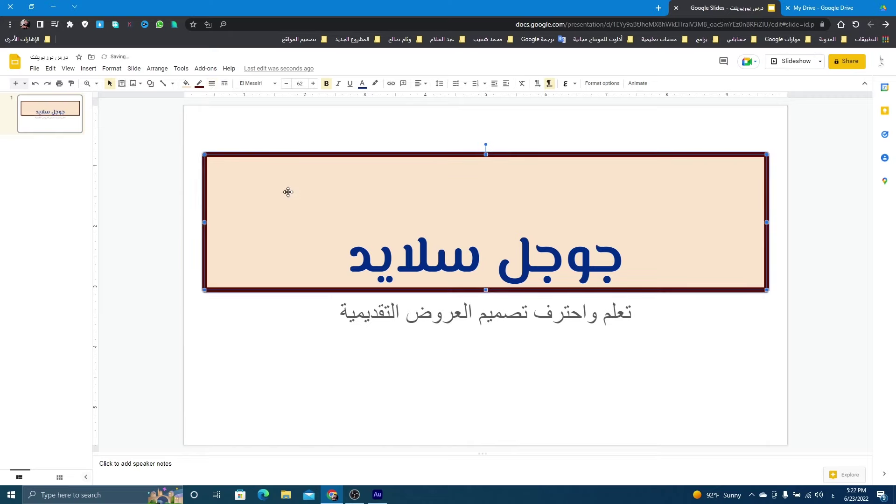
# Try a dotted border on the title box and return it to a solid line
pyautogui.click(224, 84)
pyautogui.click(234, 115)
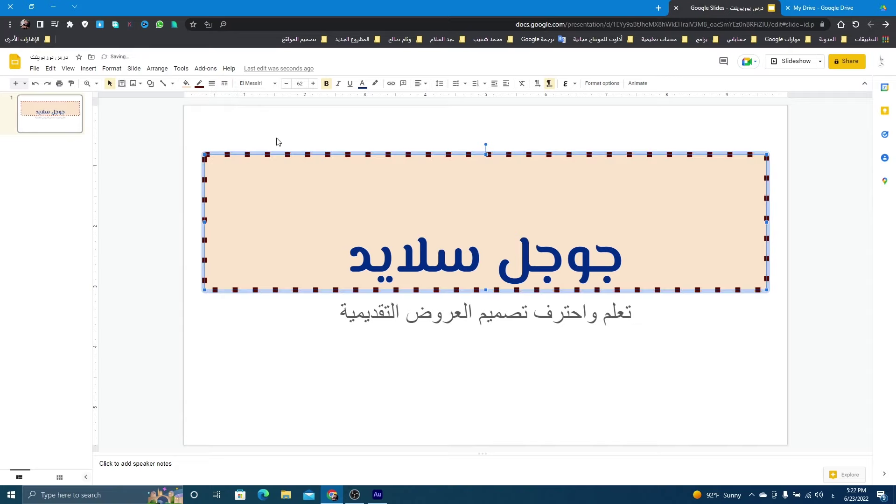
pyautogui.click(224, 84)
pyautogui.click(233, 104)
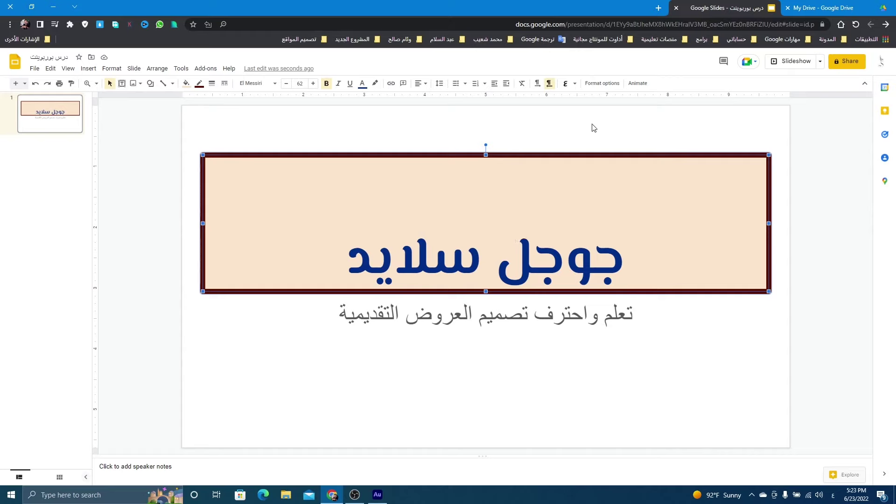
# Set the title box to resize to fit its text and move it slightly higher on the slide
pyautogui.click(602, 83)
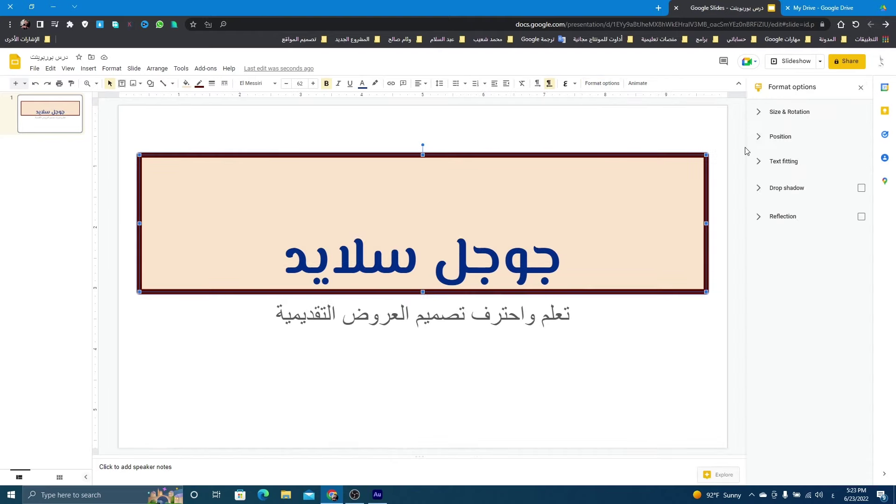
pyautogui.click(758, 162)
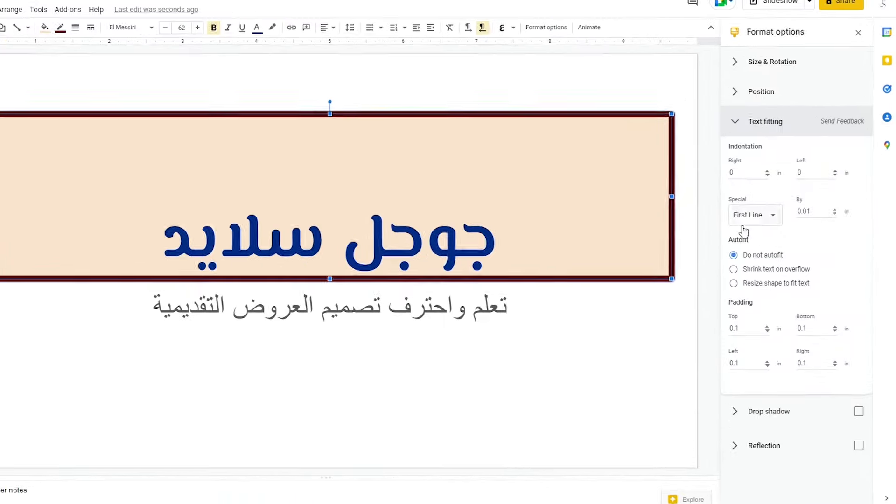
pyautogui.click(712, 258)
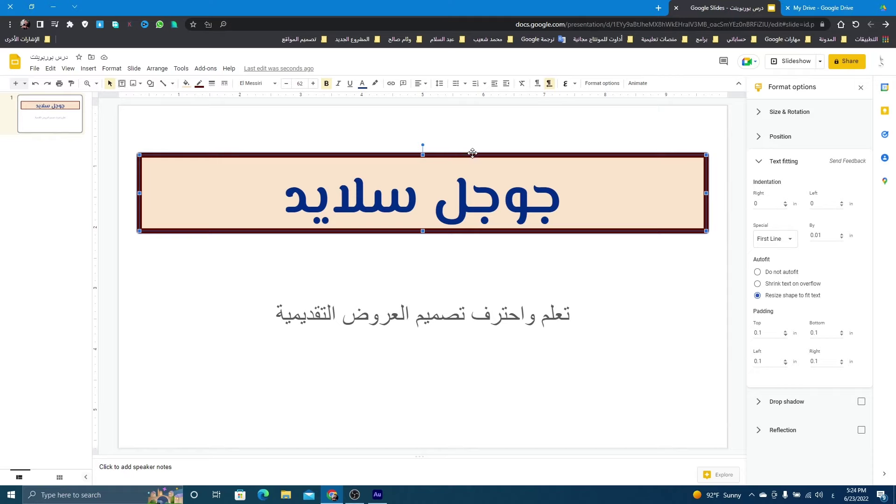
pyautogui.click(861, 87)
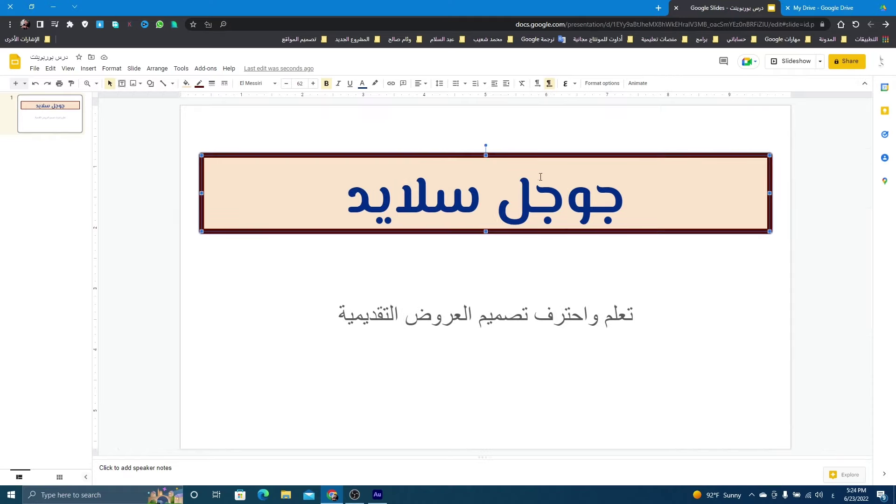
pyautogui.moveTo(547, 154); pyautogui.dragTo(548, 145)
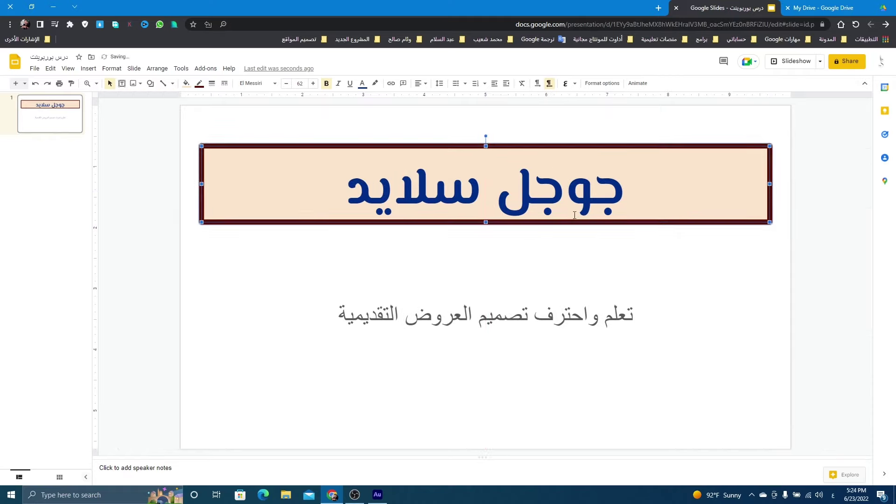
pyautogui.click(562, 262)
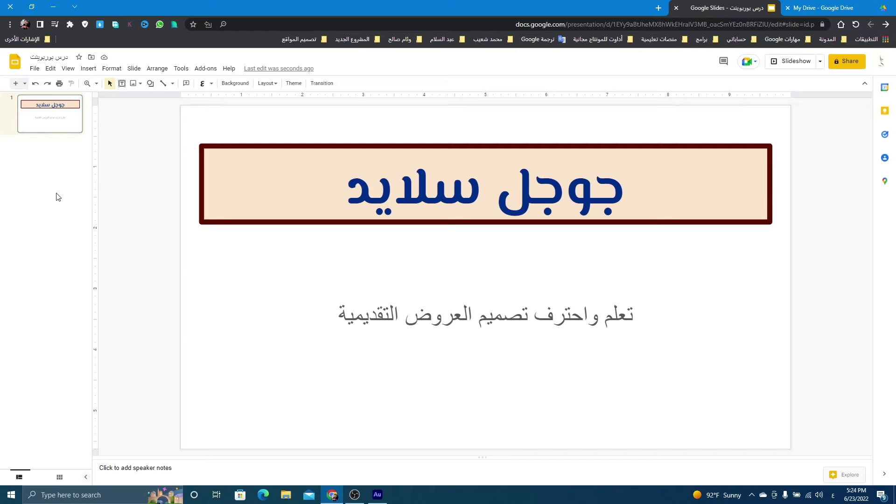
# Add a second slide after the title slide and apply the Blank layout to it
pyautogui.rightClick(46, 169)
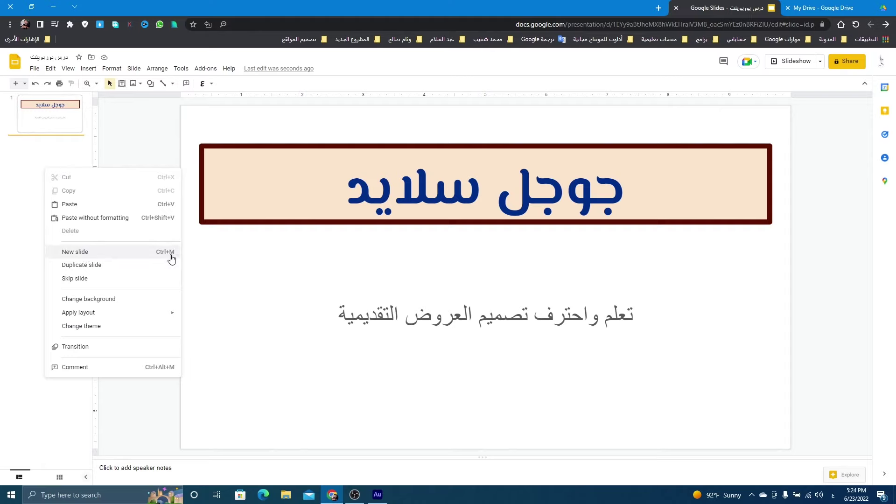
pyautogui.click(139, 256)
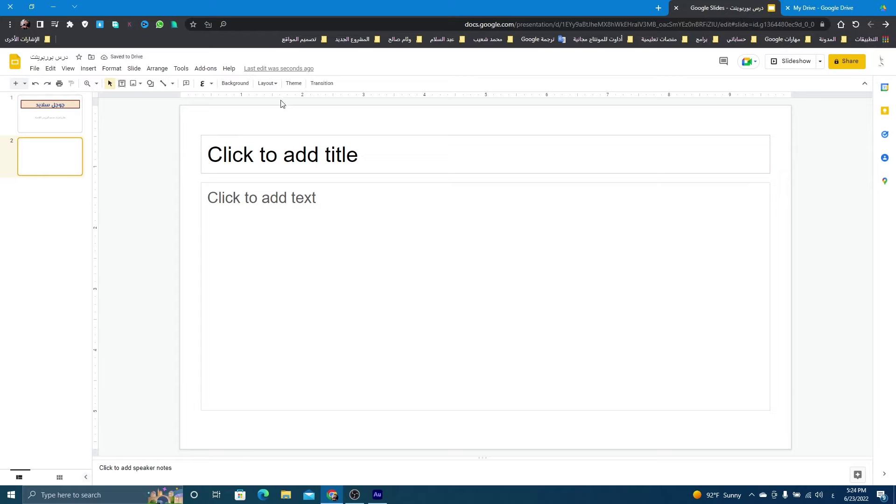
pyautogui.click(274, 85)
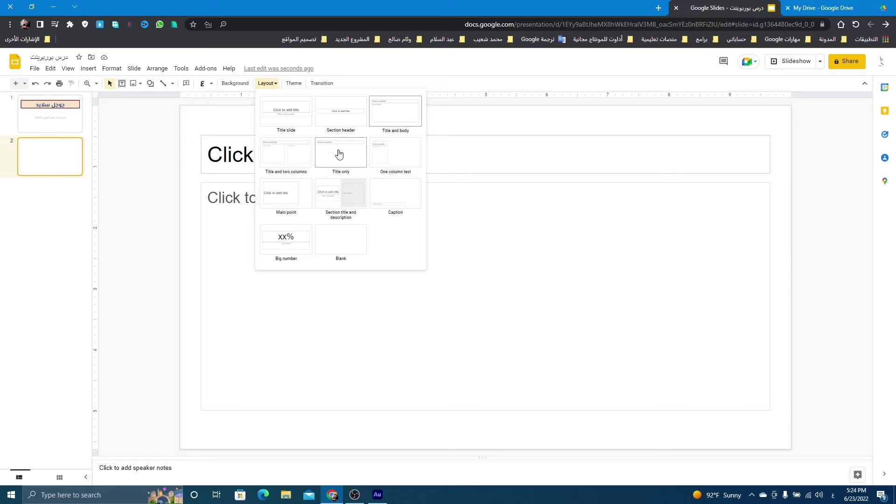
pyautogui.click(351, 240)
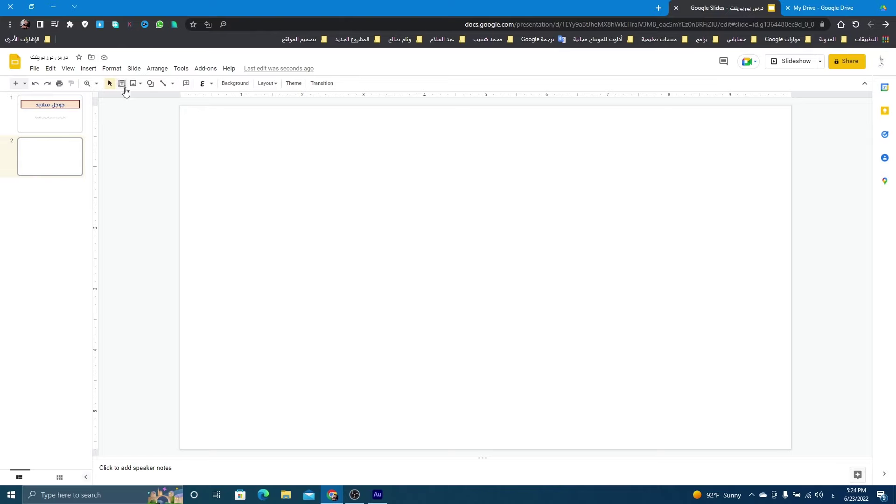
# Add a text box near the slide's upper left with the Arabic paragraph beginning "يمكّنك Microsoft PowerPoint من إنشاء عروض" and clear the text's formatting
pyautogui.click(122, 83)
pyautogui.moveTo(198, 128); pyautogui.dragTo(411, 245)
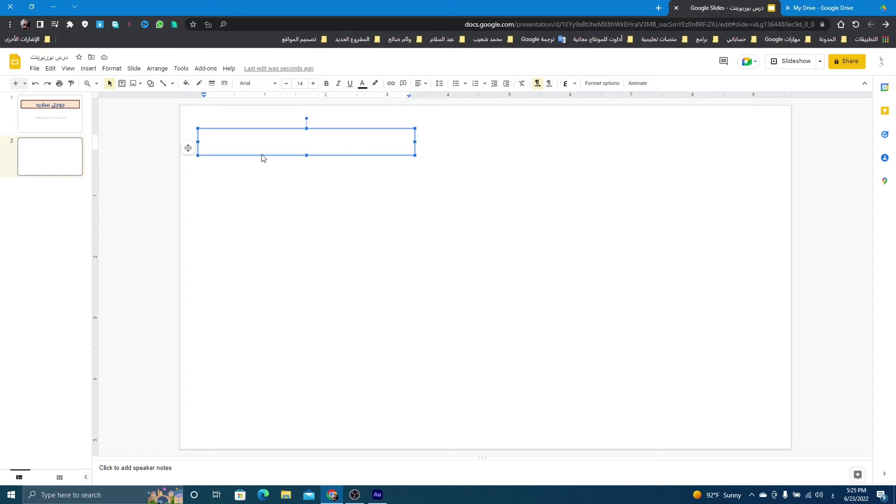
pyautogui.write('يمكنك Microsoft PowerPoint من إنشاء عروض شرائح تقديمية احترافية وعرض مجموعات شرائح تعريفية مليئة بالتفاصيل، كما يوفر مصمم عروض تقديمية فعالة لتحكي قصتك.')
pyautogui.click(371, 173)
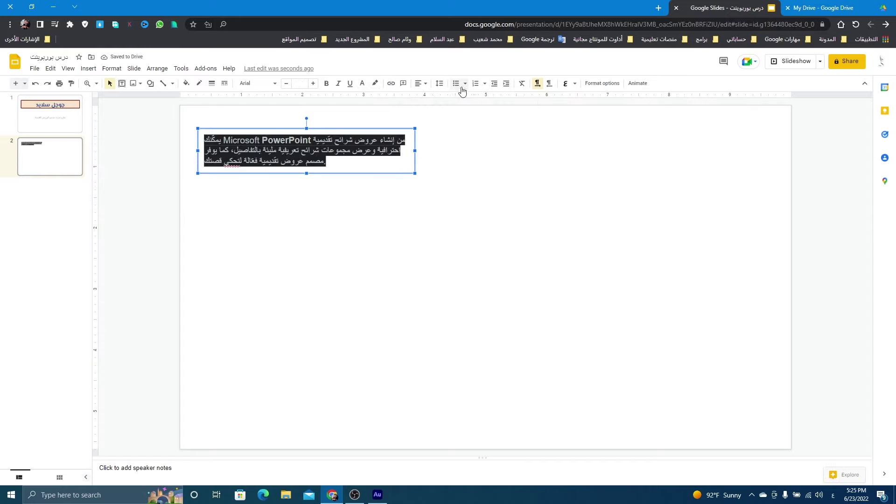
pyautogui.click(523, 83)
# Widen the paragraph's text box to three lines of text, set it right-to-left and move it to the slide's upper-right corner
pyautogui.moveTo(368, 129); pyautogui.dragTo(375, 142)
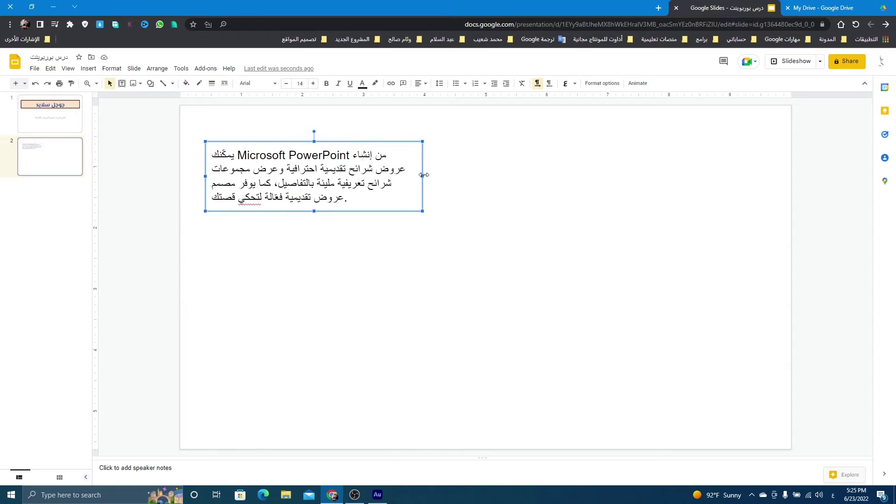
pyautogui.moveTo(423, 177); pyautogui.dragTo(579, 175)
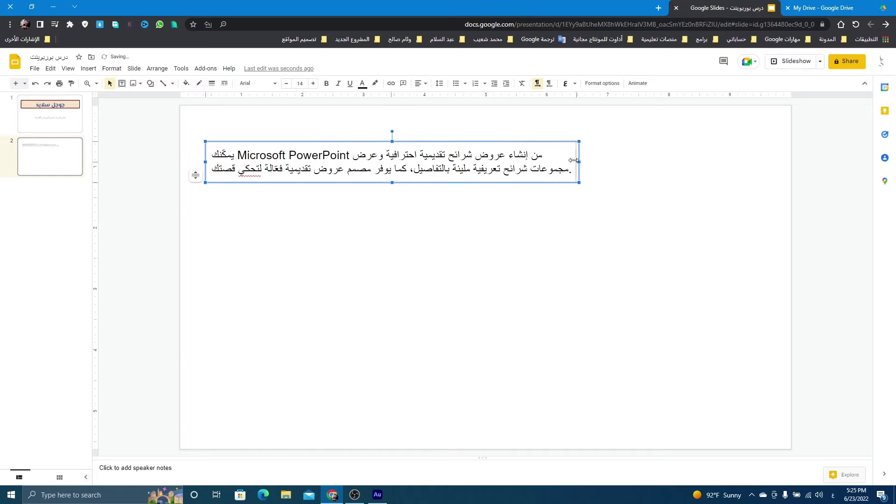
pyautogui.moveTo(580, 162); pyautogui.dragTo(502, 160)
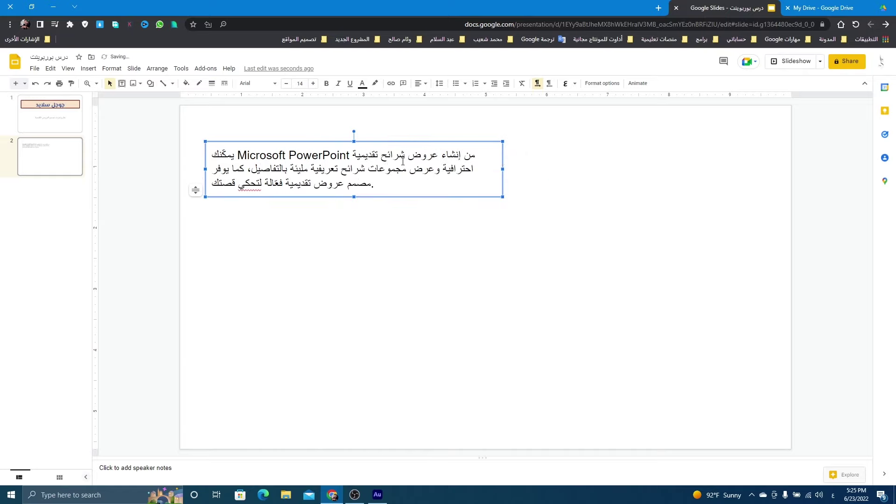
pyautogui.click(549, 83)
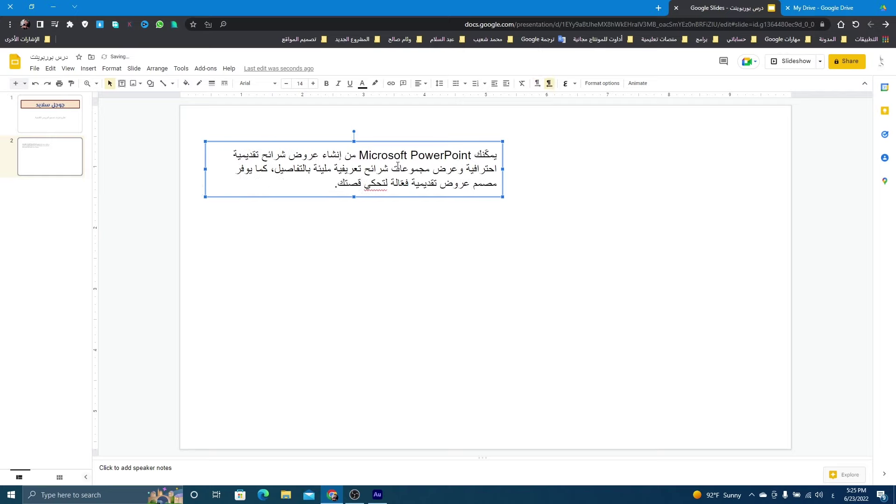
pyautogui.moveTo(417, 144); pyautogui.dragTo(680, 124)
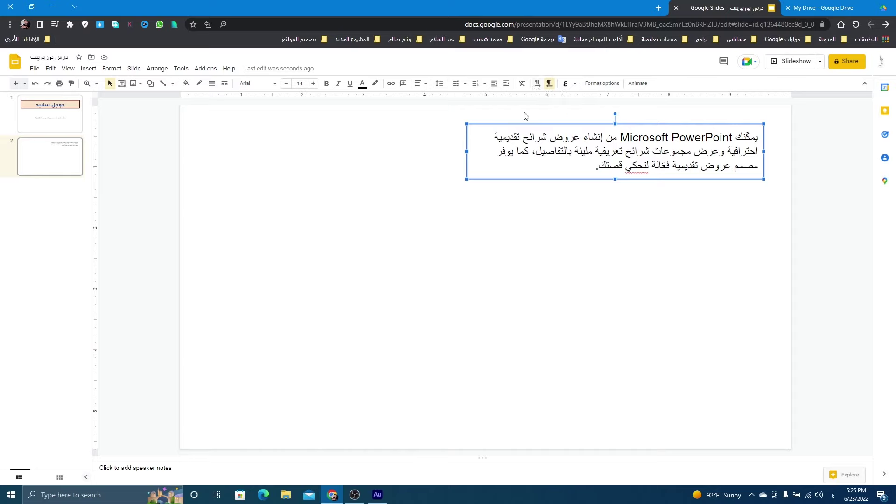
pyautogui.click(396, 205)
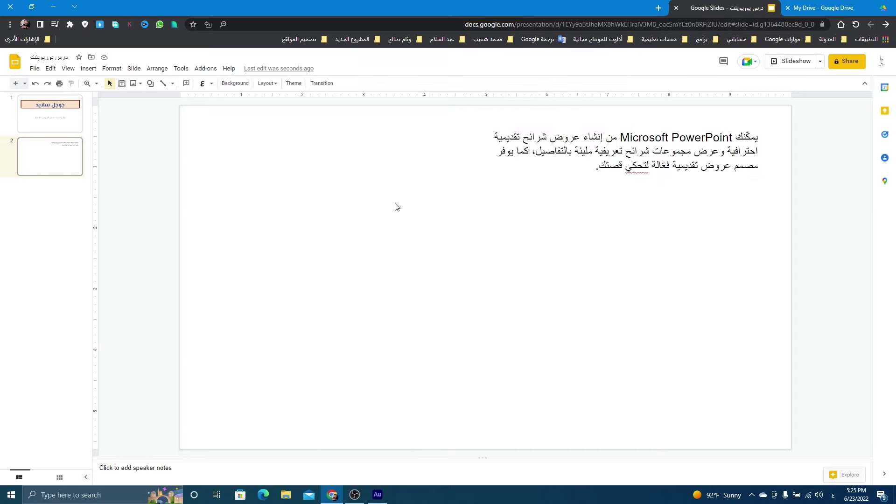
# Set the second slide's background to a solid light yellow
pyautogui.click(52, 160)
pyautogui.click(293, 179)
pyautogui.click(237, 84)
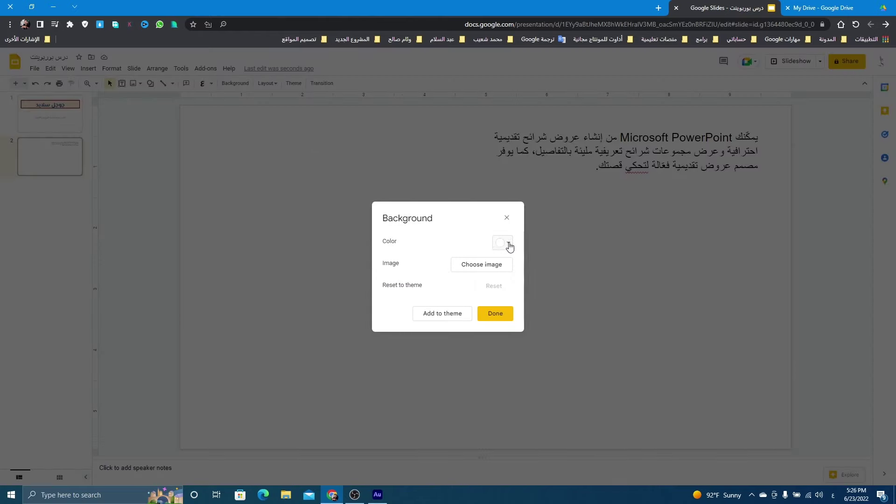
pyautogui.click(508, 244)
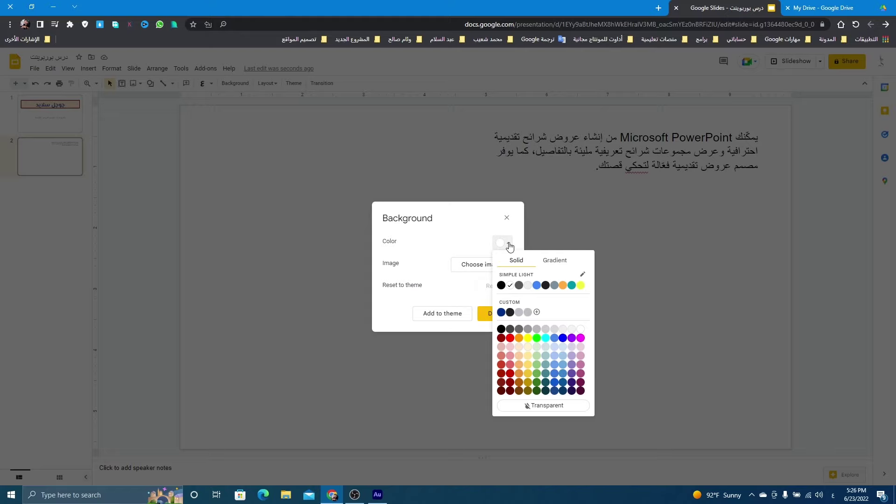
pyautogui.click(528, 356)
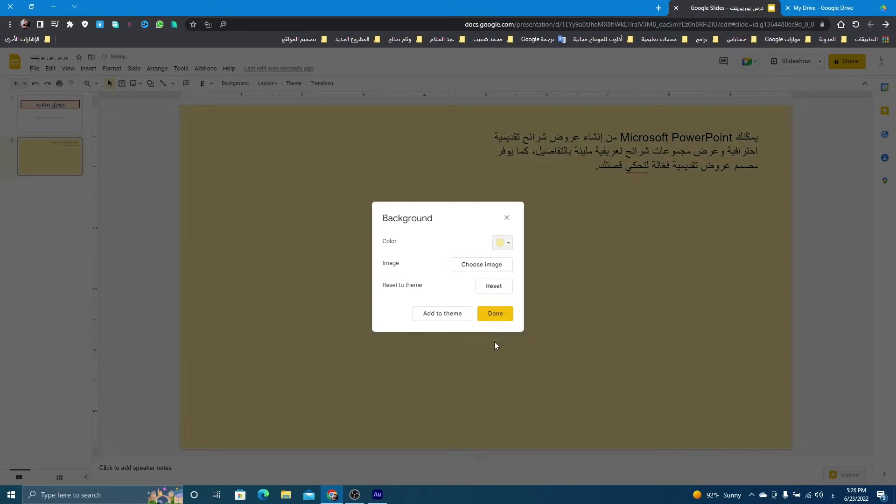
pyautogui.click(492, 314)
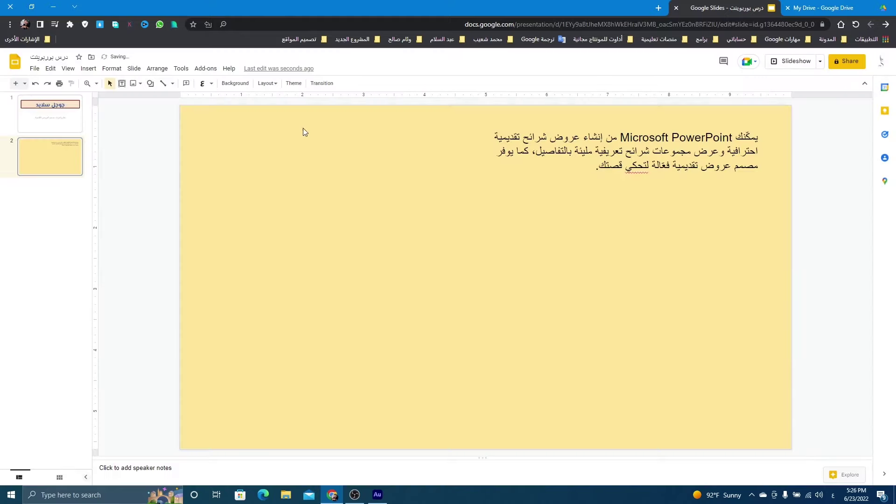
# Apply a light blue radial gradient as the second slide's background
pyautogui.click(235, 83)
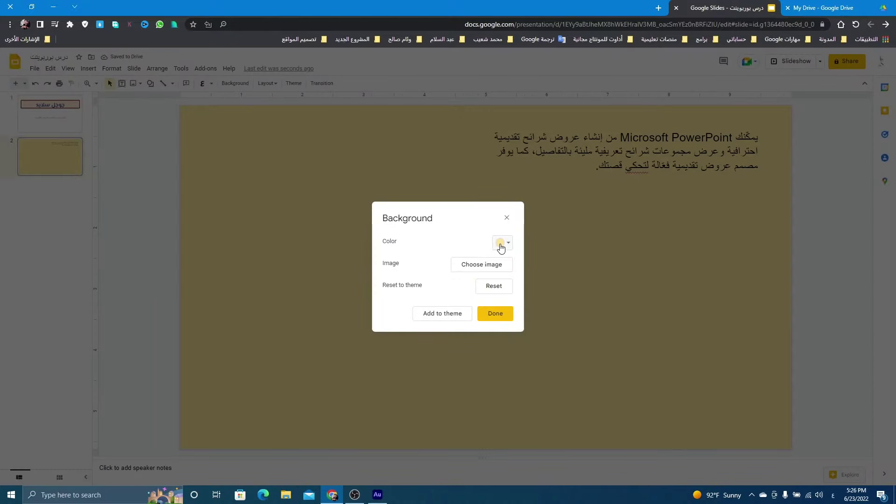
pyautogui.click(501, 248)
pyautogui.click(558, 261)
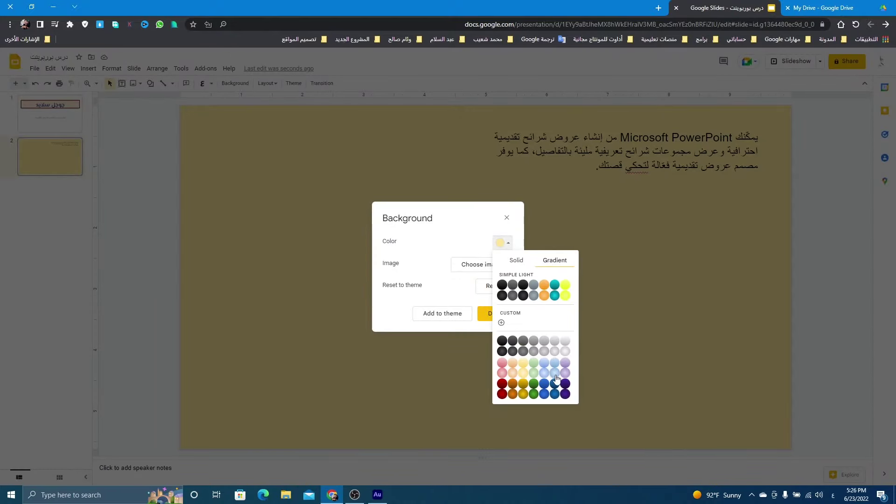
pyautogui.click(555, 373)
pyautogui.click(494, 317)
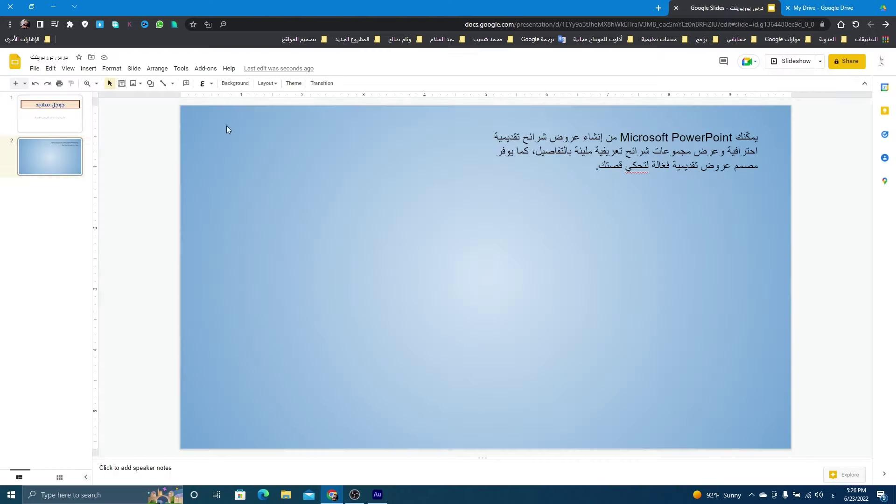
# Start choosing a background image for the second slide and look through the images in Google Drive
pyautogui.click(230, 85)
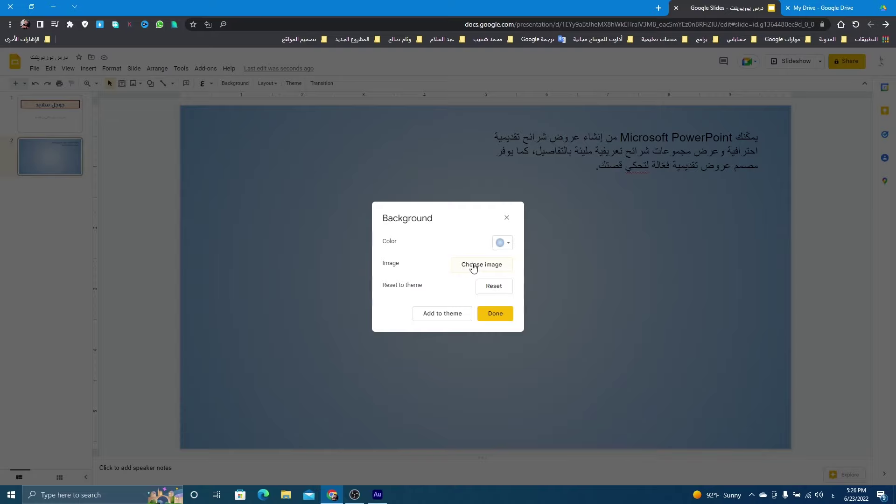
pyautogui.click(473, 267)
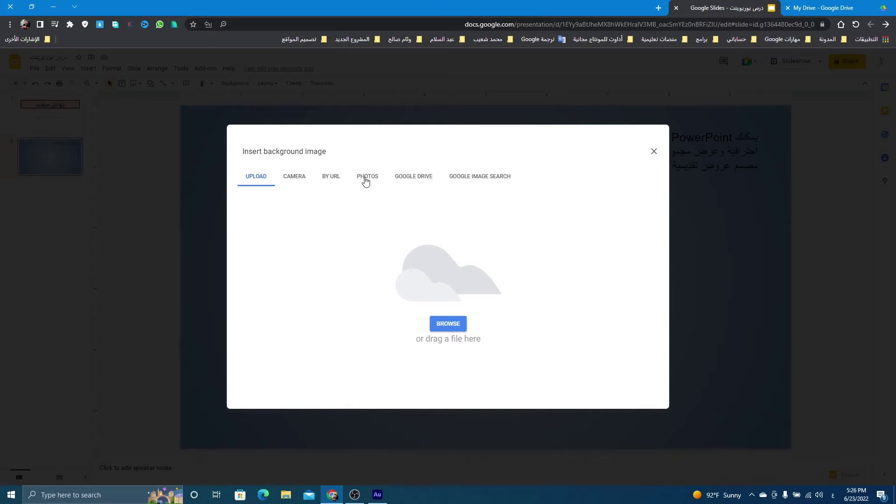
pyautogui.click(413, 180)
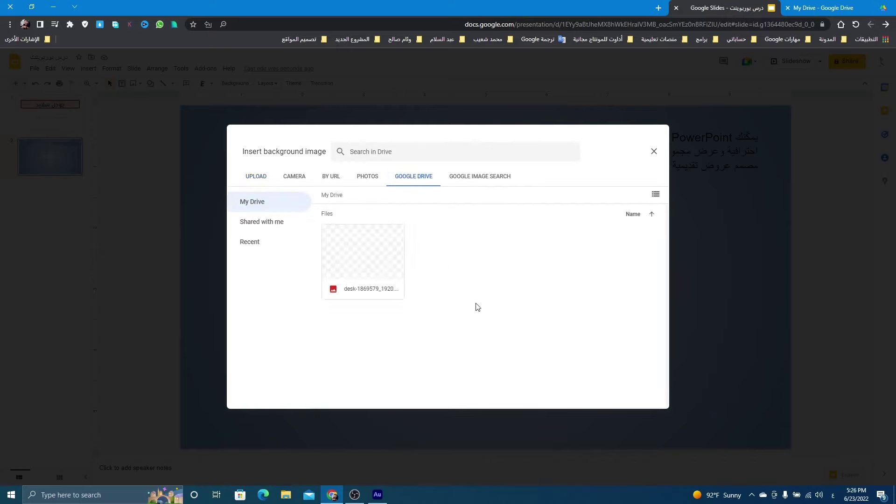
# Search Google Images for "background" as the source of the second slide's background image
pyautogui.click(469, 182)
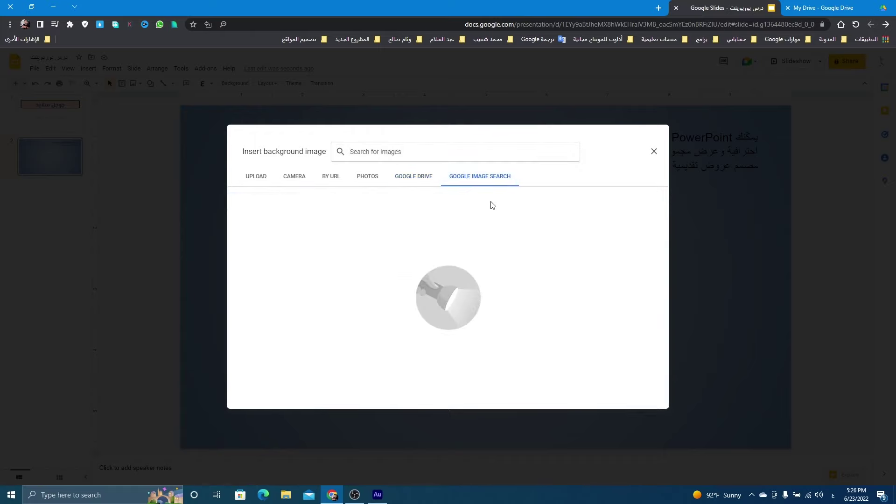
pyautogui.click(404, 152)
pyautogui.hotkey('alt', 'shift')
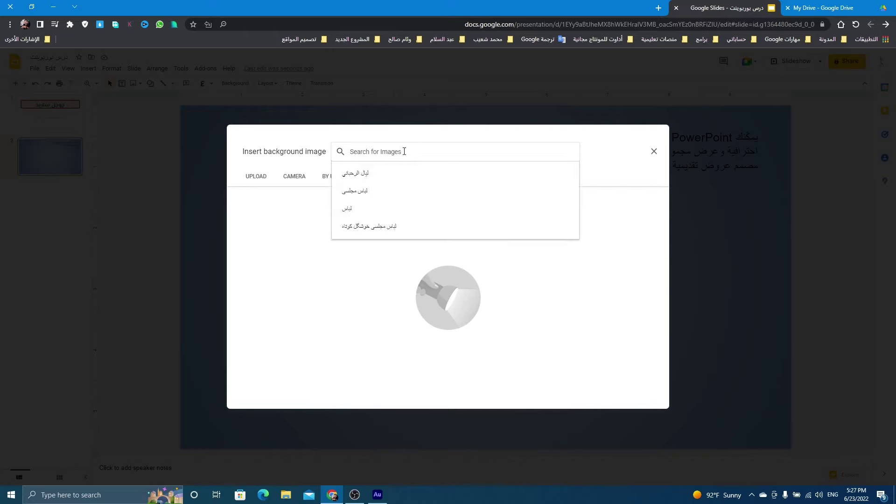
pyautogui.write('ba')
pyautogui.press('Down')
pyautogui.press('Down')
pyautogui.press('Down')
pyautogui.press('Down')
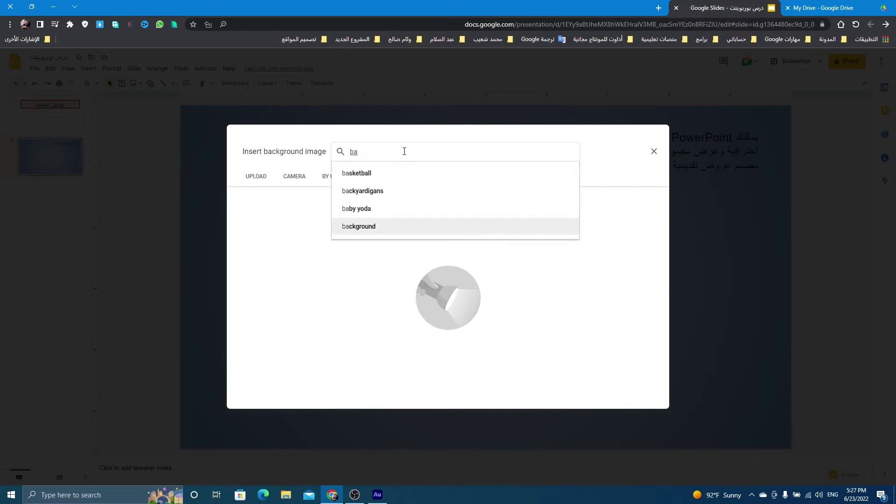
pyautogui.press('Return')
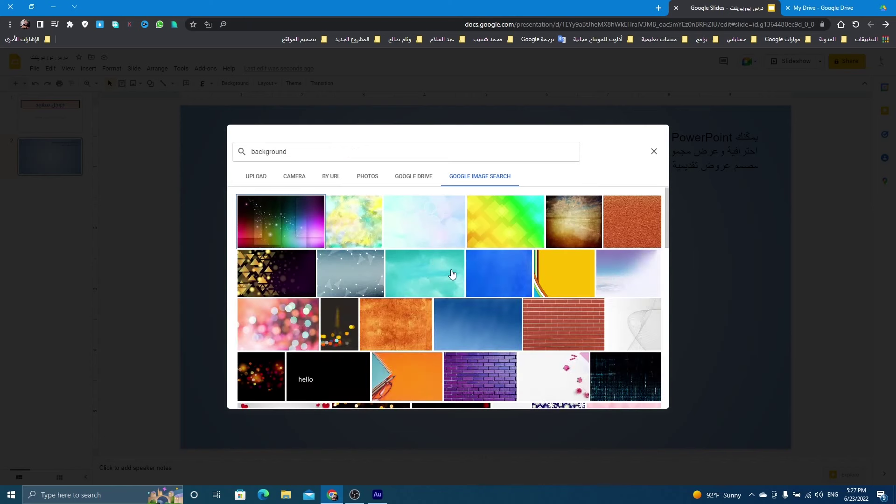
# Insert the yellow-green geometric image as the second slide's background, and reset the background to plain white
pyautogui.scroll(-4, 462, 294)
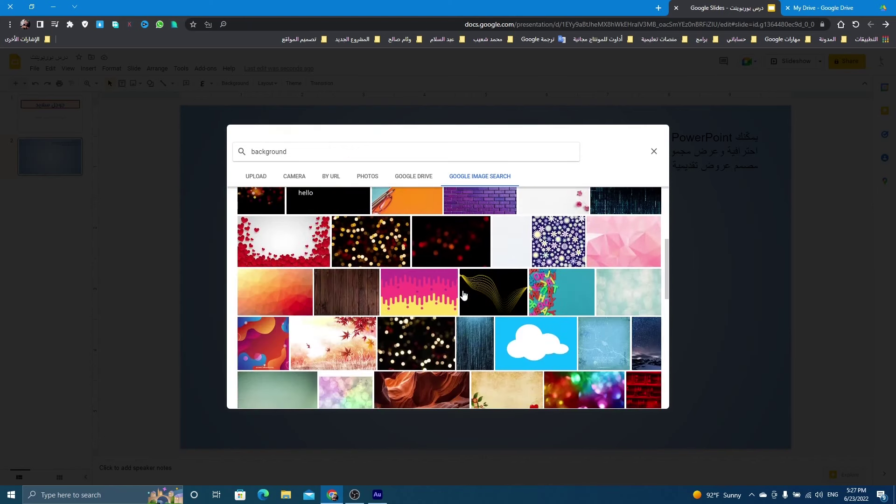
pyautogui.scroll(-2, 464, 296)
pyautogui.scroll(6, 464, 295)
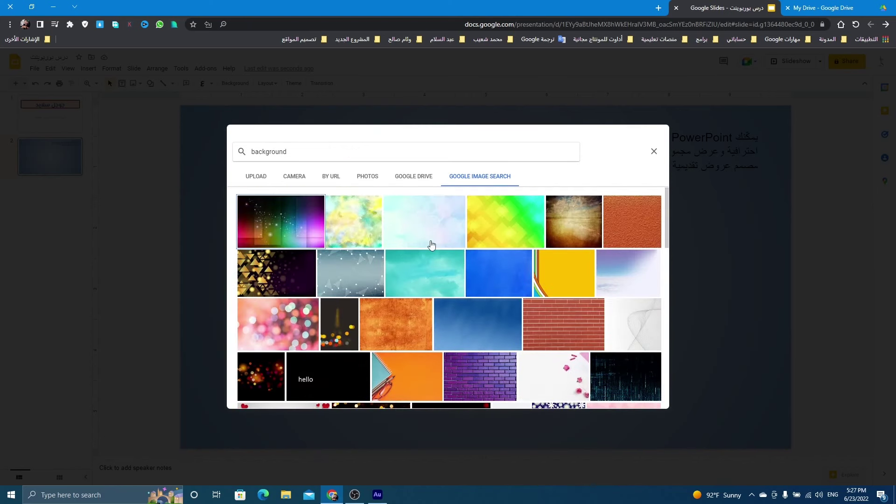
pyautogui.click(486, 233)
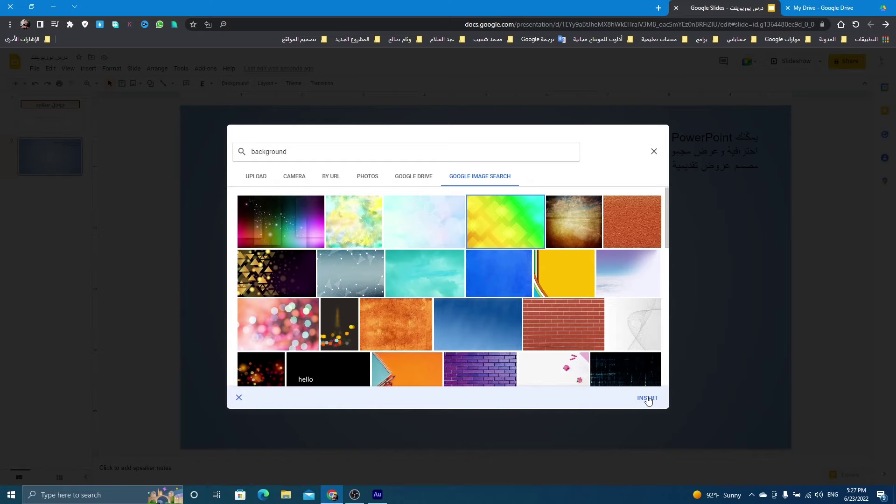
pyautogui.click(648, 399)
pyautogui.click(497, 313)
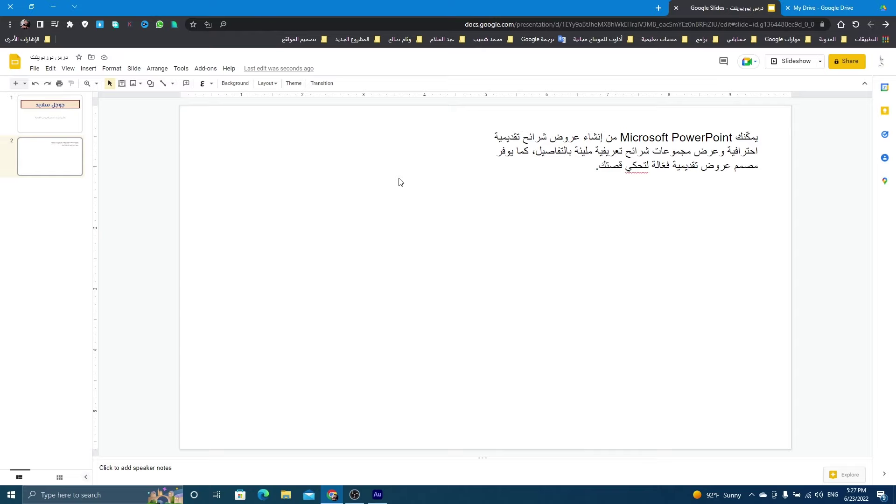
# Insert the desk photo from Google Drive as an image on the second slide
pyautogui.click(140, 86)
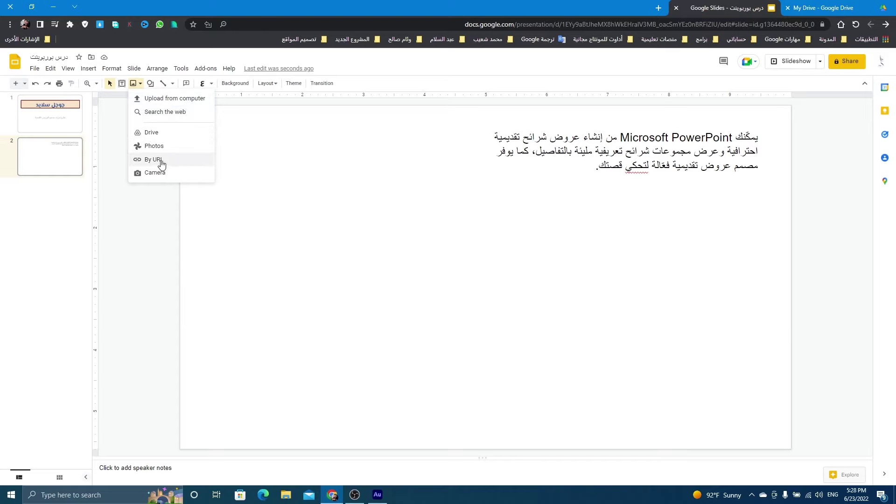
pyautogui.click(152, 133)
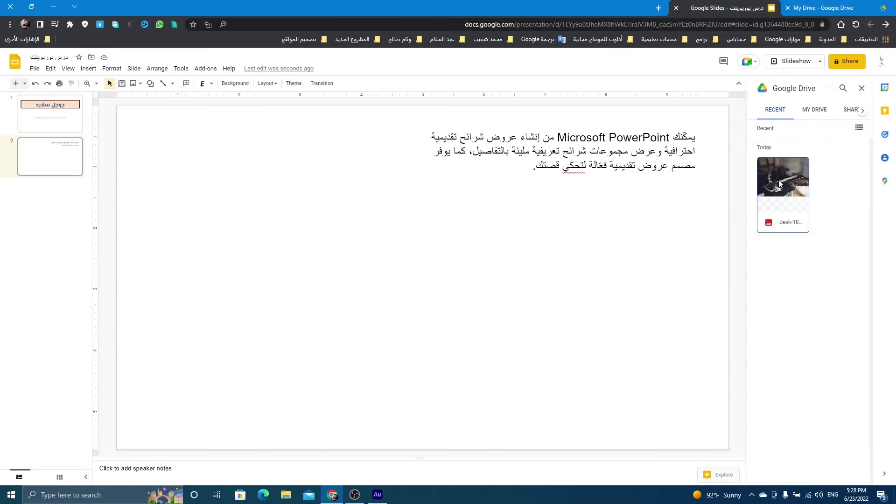
pyautogui.click(779, 180)
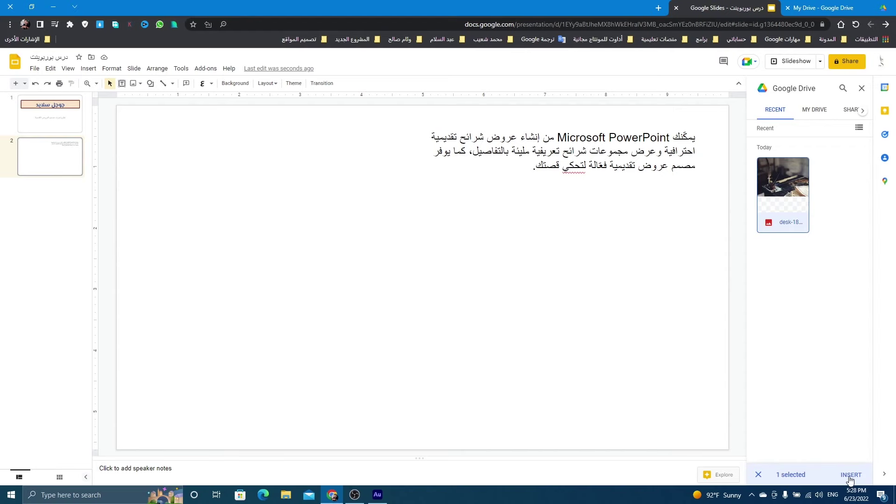
pyautogui.click(850, 474)
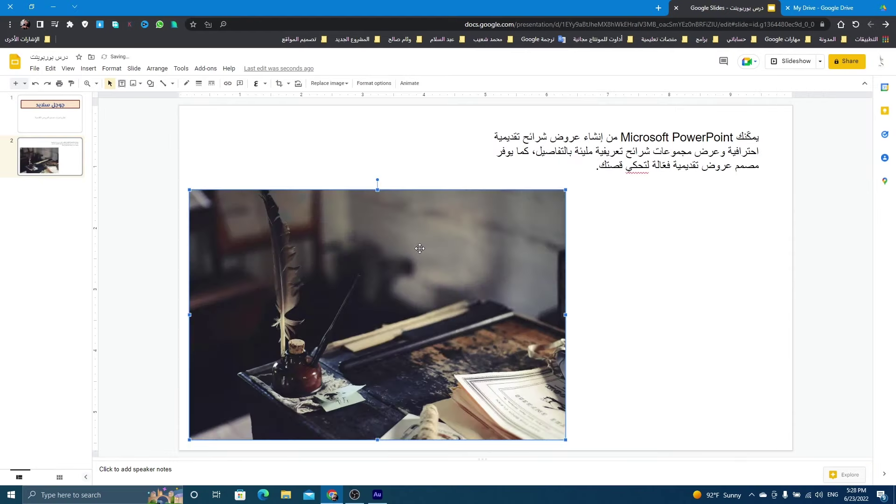